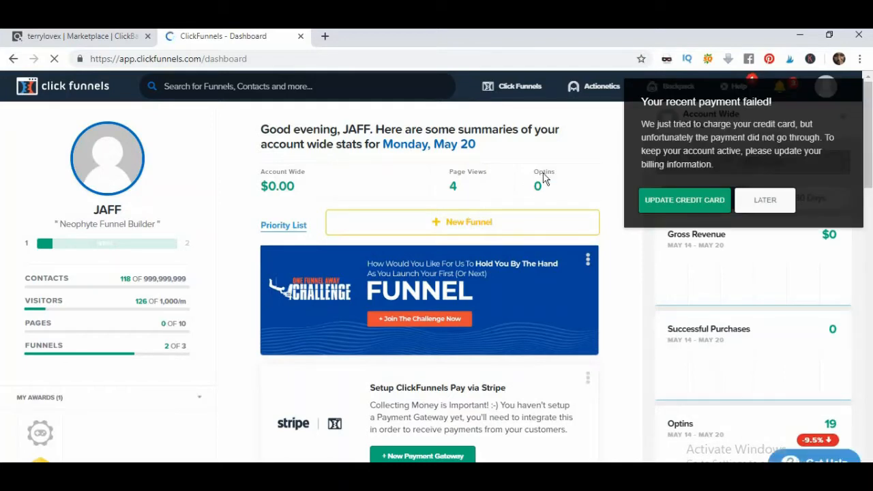
Bring up the ClickFunnels funnels list with its two shared 2-step training funnels
{"action": "mouse_move", "coordinate": [508, 91]}
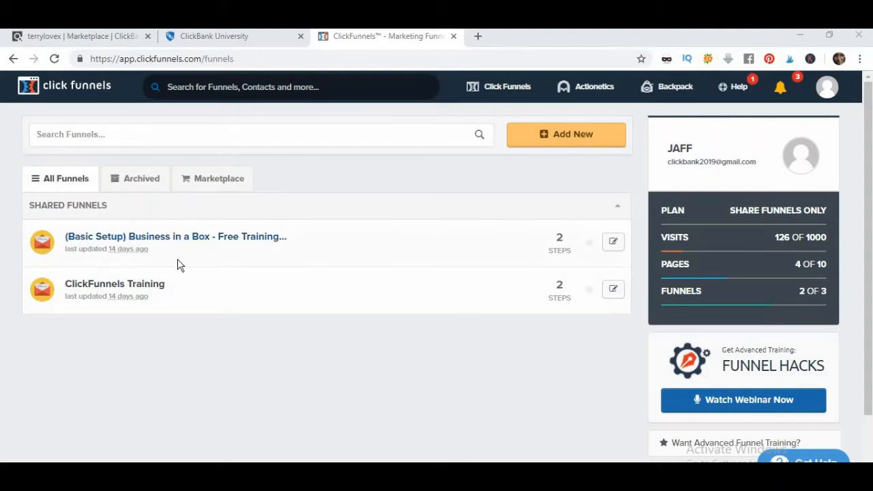
Start a new funnel using the Classic Funnel Builder
{"action": "left_click", "coordinate": [563, 142]}
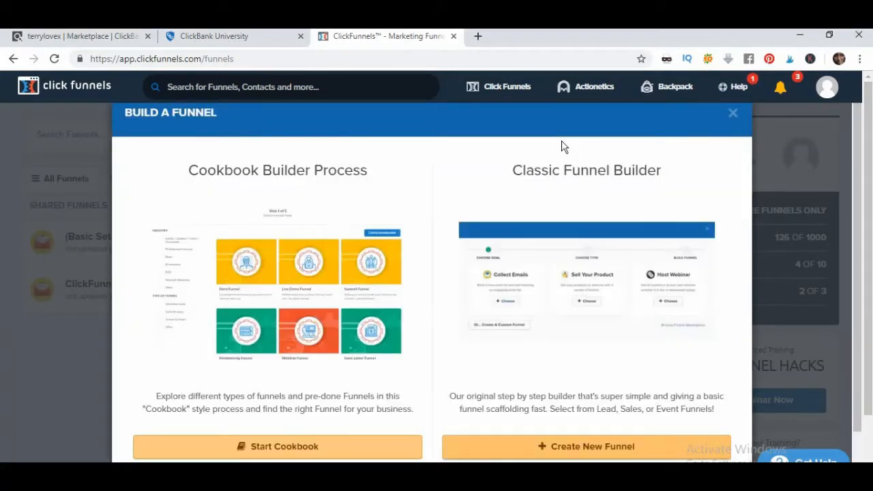
{"action": "scroll", "coordinate": [337, 214], "scroll_direction": "down", "scroll_amount": 1}
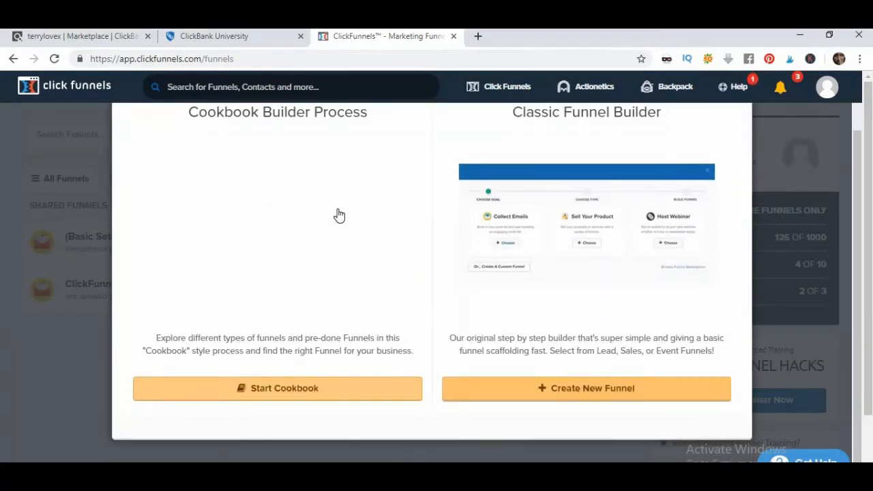
{"action": "scroll", "coordinate": [336, 217], "scroll_direction": "up", "scroll_amount": 1}
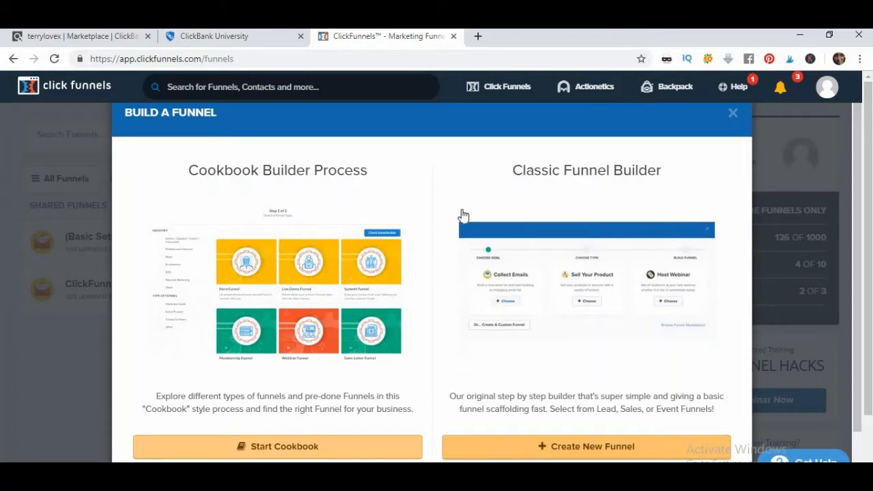
{"action": "left_click", "coordinate": [577, 456]}
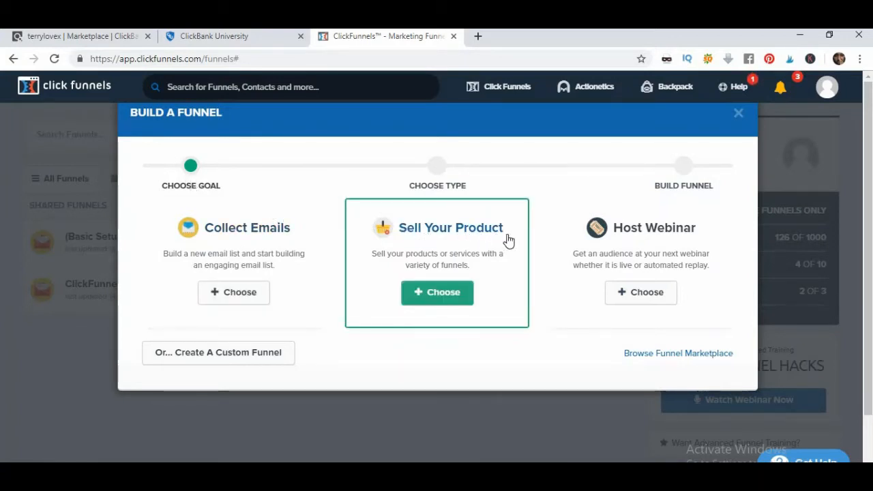
Create a Collect Emails funnel named 'Clickblankproduct'
{"action": "left_click", "coordinate": [232, 301]}
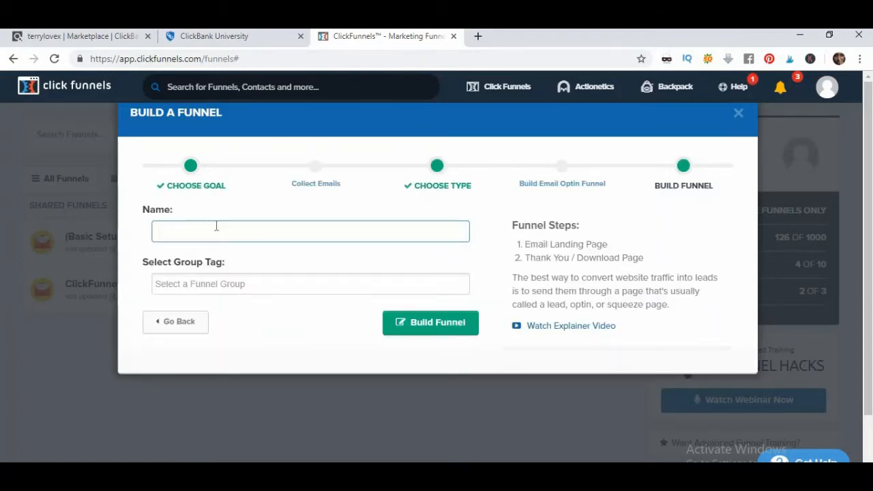
{"action": "left_click", "coordinate": [174, 232]}
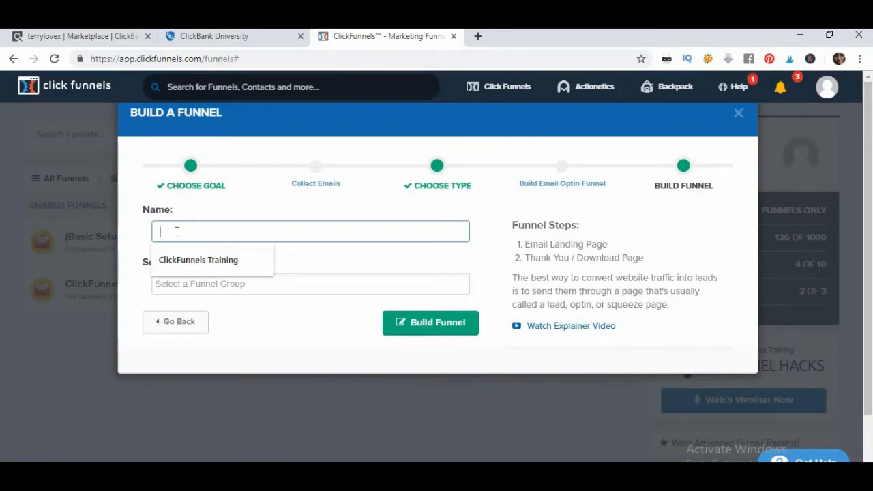
{"action": "type", "text": "lickblank"}
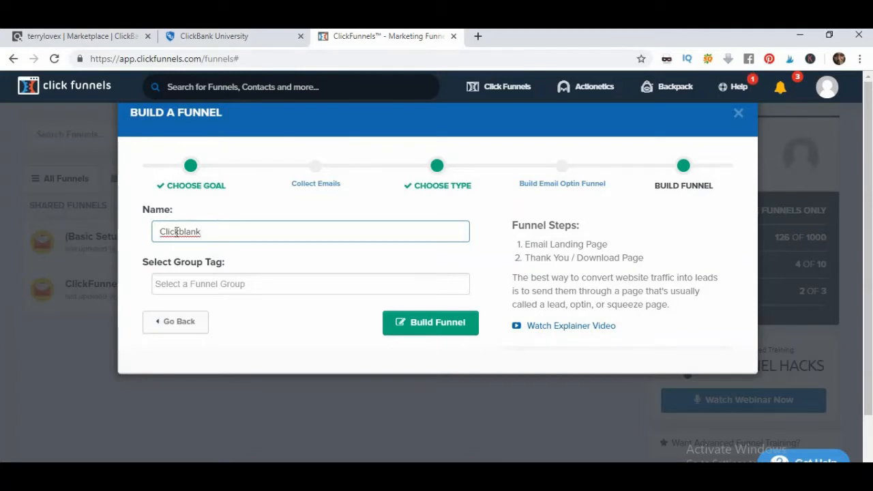
{"action": "type", "text": "product"}
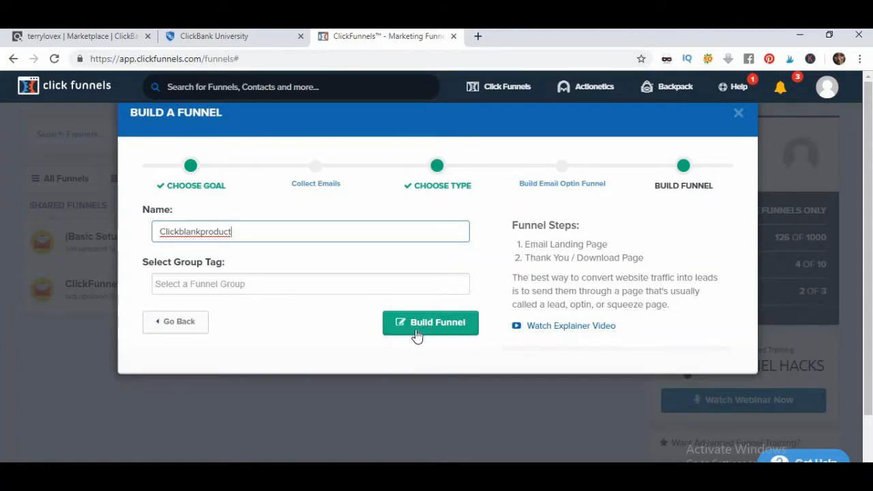
{"action": "left_click", "coordinate": [439, 325]}
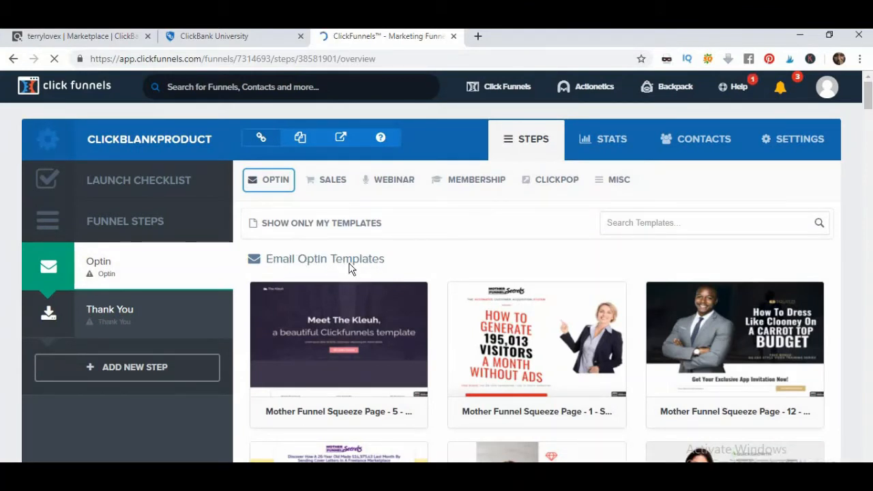
Browse the Email Optin Templates, comparing the Mother Funnel Squeeze and Vintage Squeeze designs
{"action": "scroll", "coordinate": [633, 287], "scroll_direction": "down", "scroll_amount": 3}
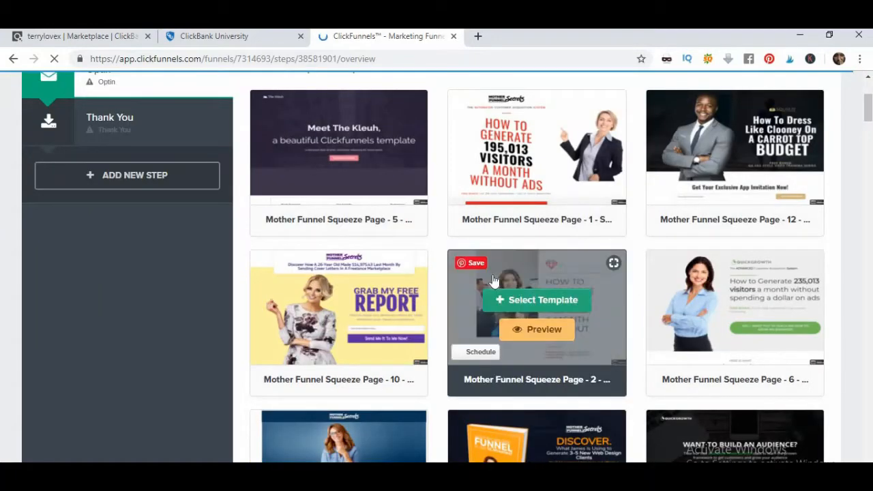
{"action": "scroll", "coordinate": [475, 290], "scroll_direction": "down", "scroll_amount": 5}
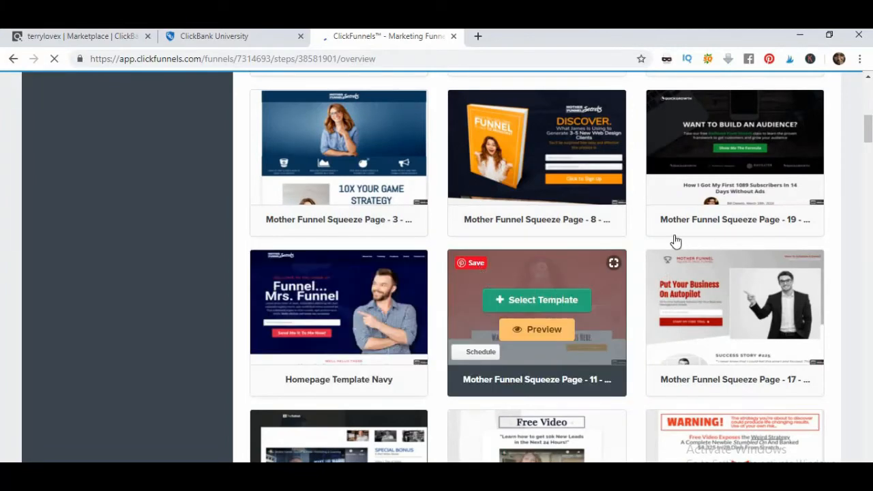
{"action": "scroll", "coordinate": [824, 189], "scroll_direction": "up", "scroll_amount": 7}
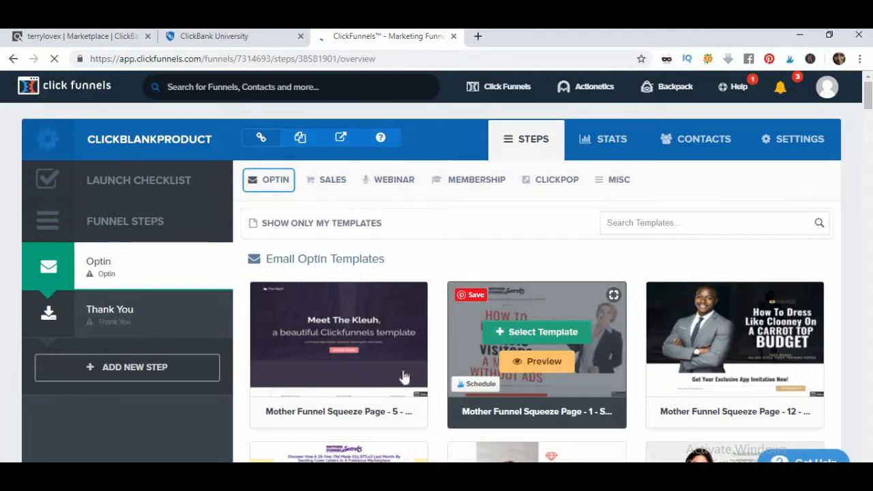
{"action": "scroll", "coordinate": [423, 382], "scroll_direction": "down", "scroll_amount": 5}
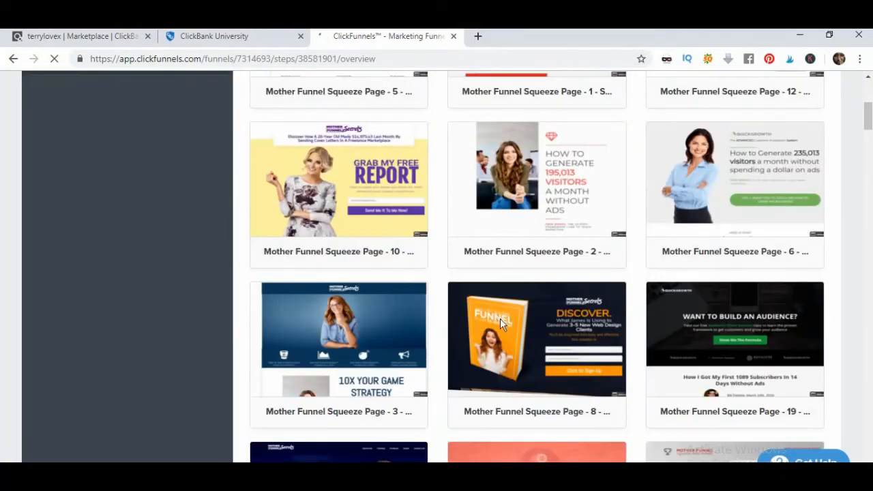
{"action": "mouse_move", "coordinate": [504, 324]}
{"action": "scroll", "coordinate": [505, 331], "scroll_direction": "down", "scroll_amount": 1}
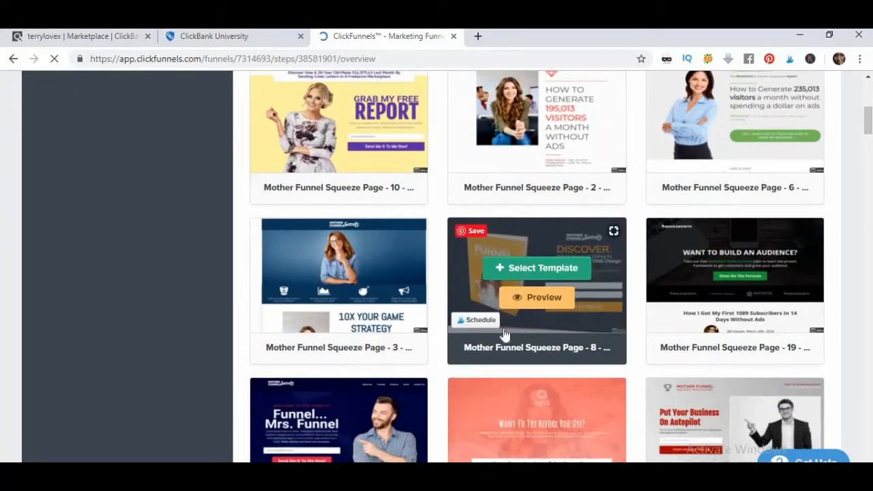
{"action": "scroll", "coordinate": [505, 332], "scroll_direction": "down", "scroll_amount": 3}
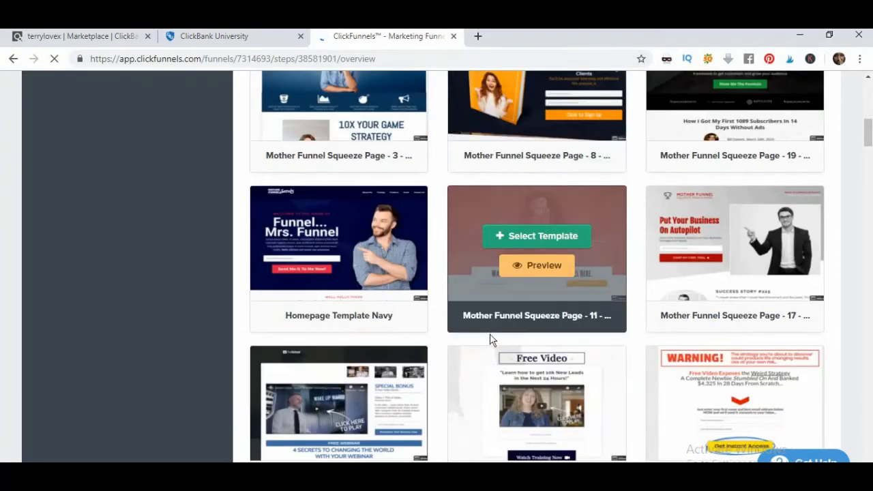
{"action": "scroll", "coordinate": [491, 338], "scroll_direction": "down", "scroll_amount": 1}
{"action": "mouse_move", "coordinate": [681, 335]}
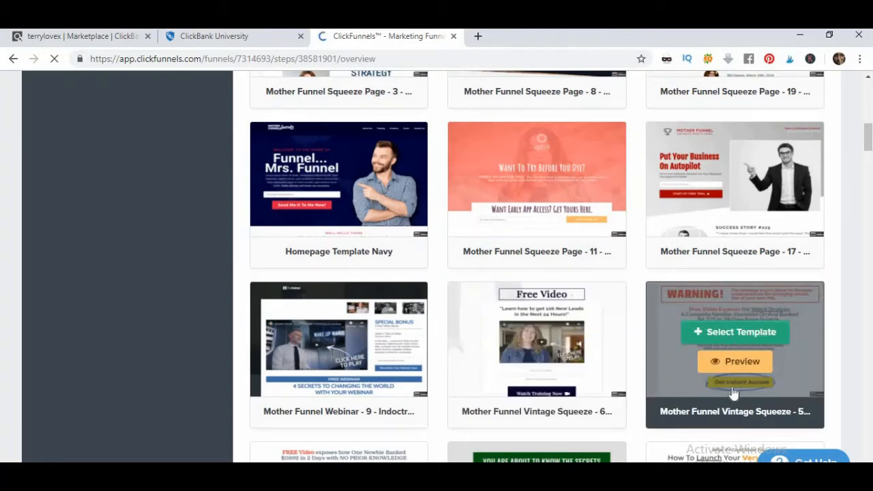
Apply the Vintage Warning Squeeze template to the Optin step and open it for editing
{"action": "left_click", "coordinate": [732, 333]}
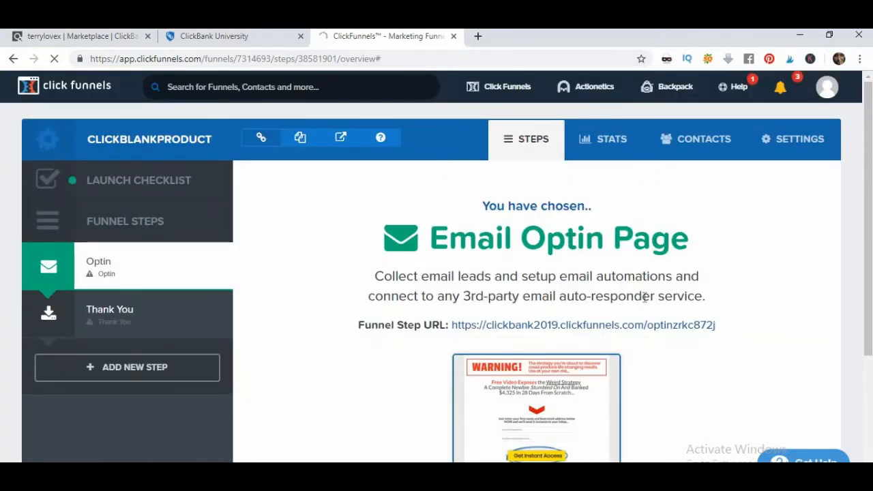
{"action": "scroll", "coordinate": [641, 301], "scroll_direction": "down", "scroll_amount": 2}
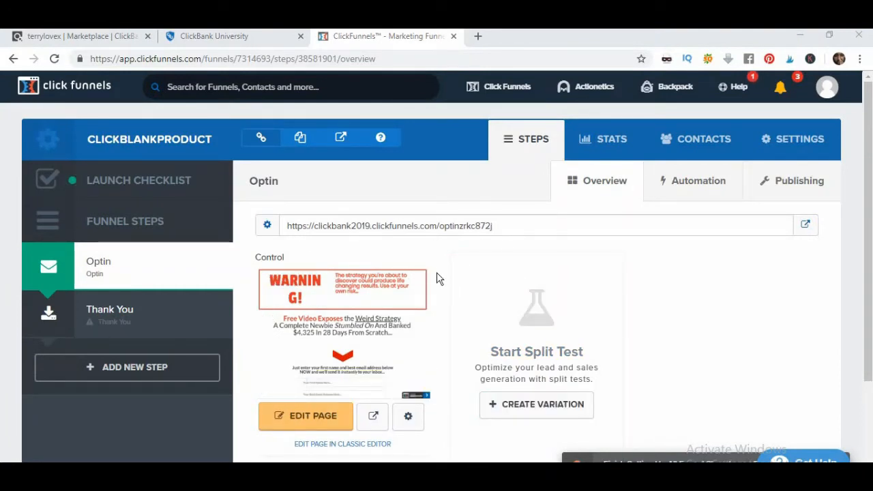
{"action": "left_click", "coordinate": [307, 423]}
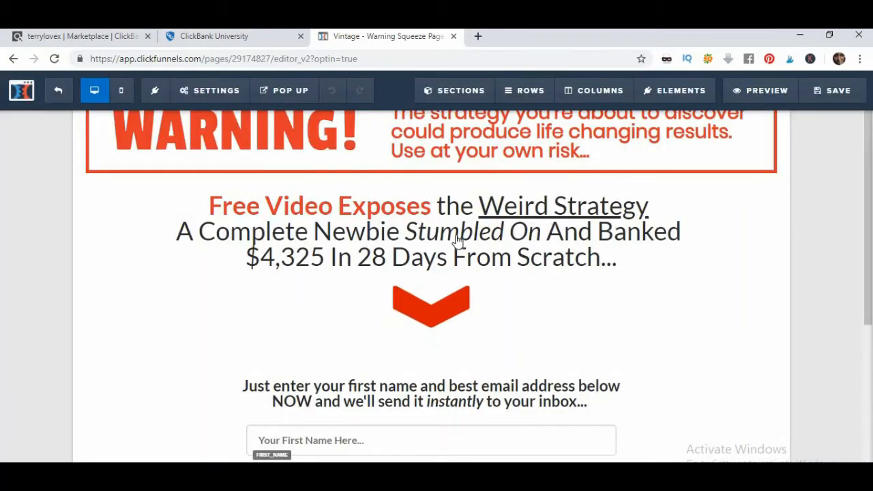
{"action": "scroll", "coordinate": [452, 238], "scroll_direction": "up", "scroll_amount": 1}
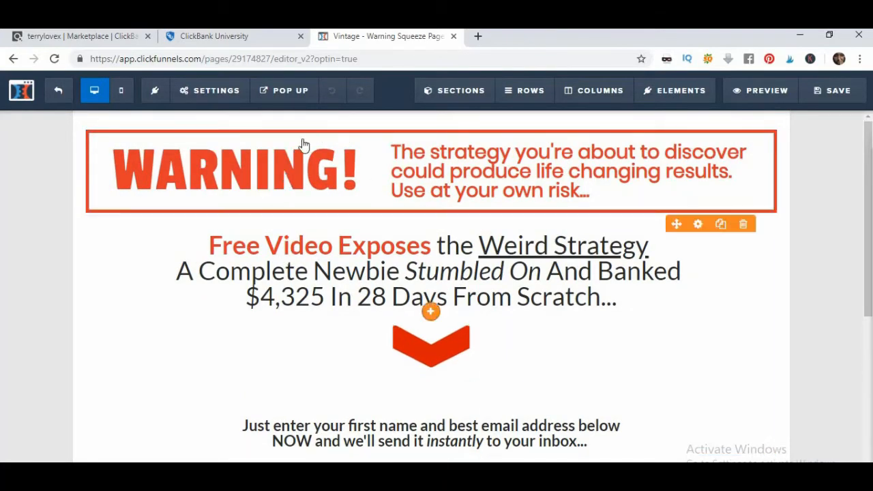
{"action": "left_click", "coordinate": [217, 40]}
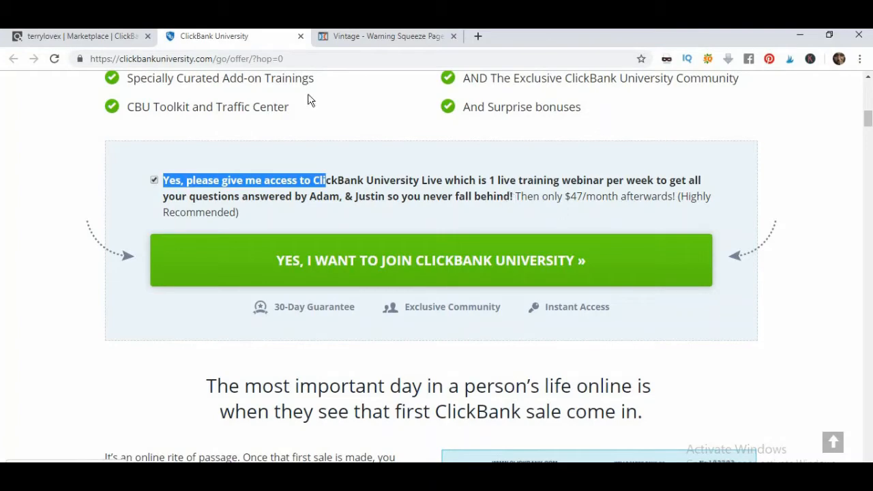
Return to the ClickBank University sales page and scroll to its upgrade offer checklist
{"action": "left_click", "coordinate": [323, 134]}
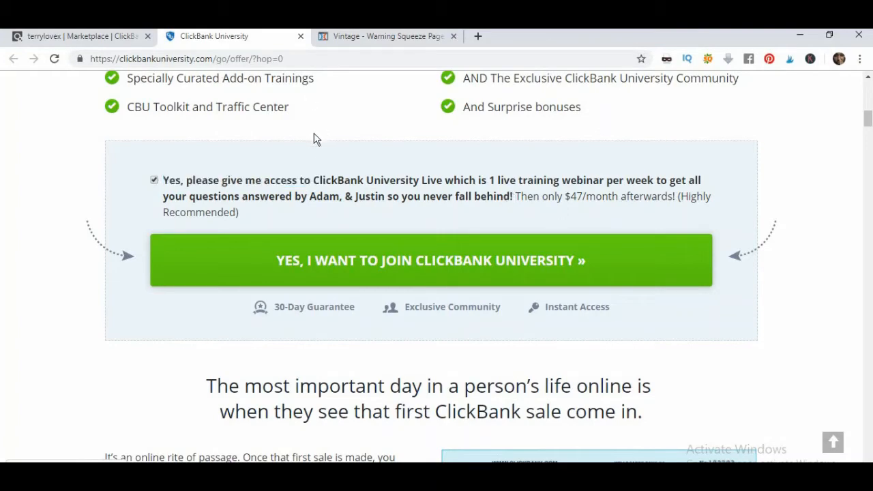
{"action": "scroll", "coordinate": [459, 167], "scroll_direction": "up", "scroll_amount": 5}
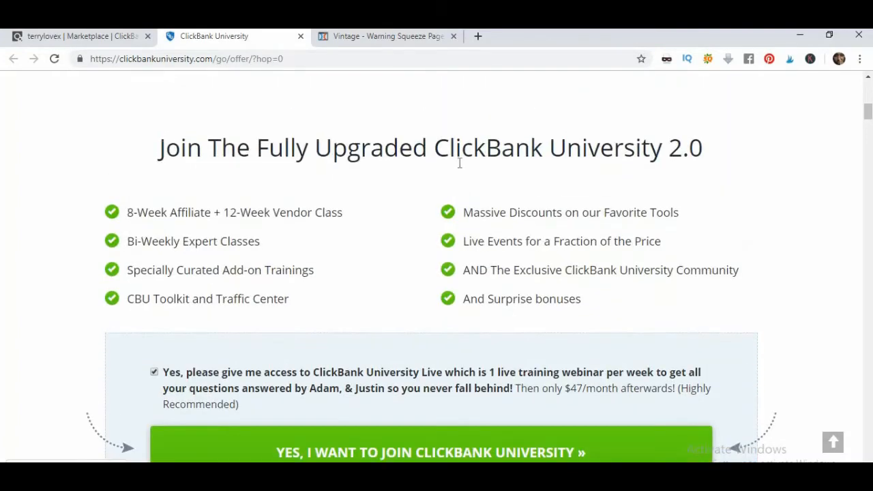
{"action": "scroll", "coordinate": [458, 167], "scroll_direction": "up", "scroll_amount": 5}
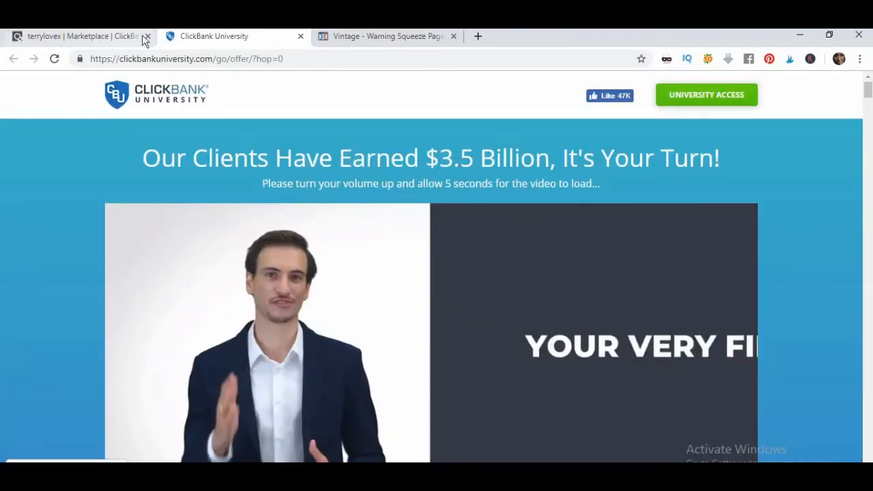
{"action": "left_click", "coordinate": [106, 40]}
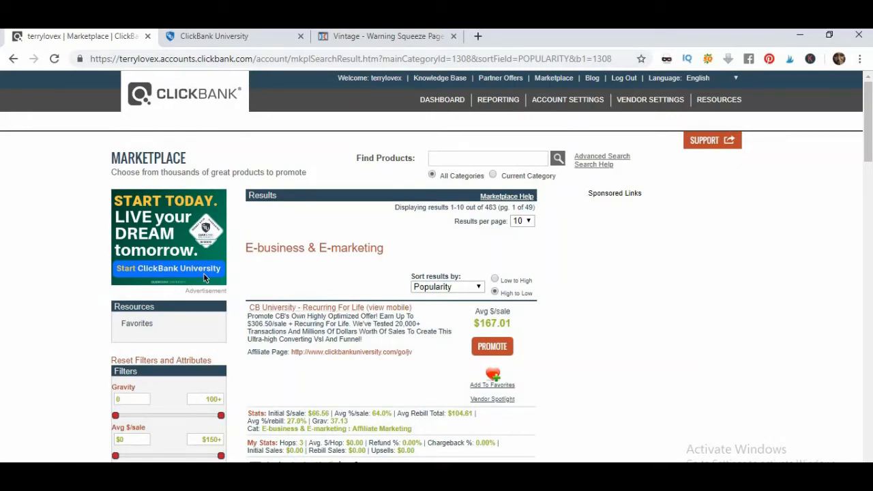
{"action": "left_click", "coordinate": [225, 42]}
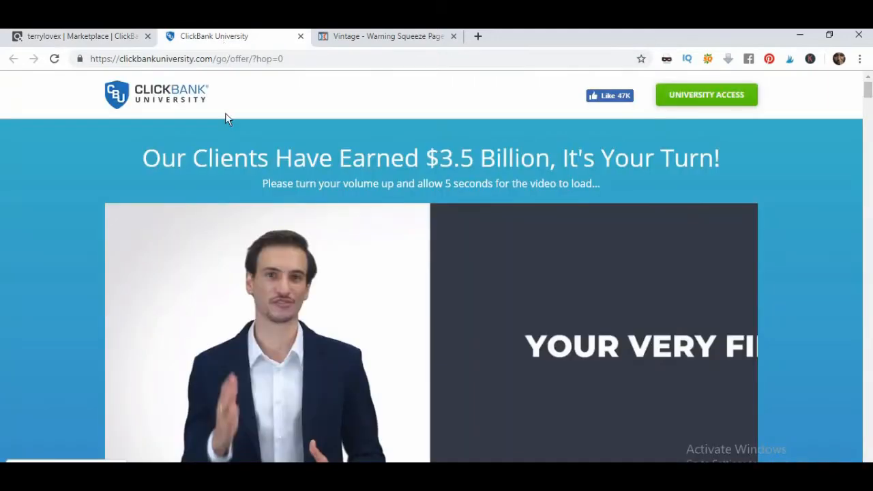
{"action": "scroll", "coordinate": [362, 240], "scroll_direction": "down", "scroll_amount": 2}
{"action": "scroll", "coordinate": [364, 239], "scroll_direction": "up", "scroll_amount": 2}
{"action": "scroll", "coordinate": [430, 174], "scroll_direction": "down", "scroll_amount": 6}
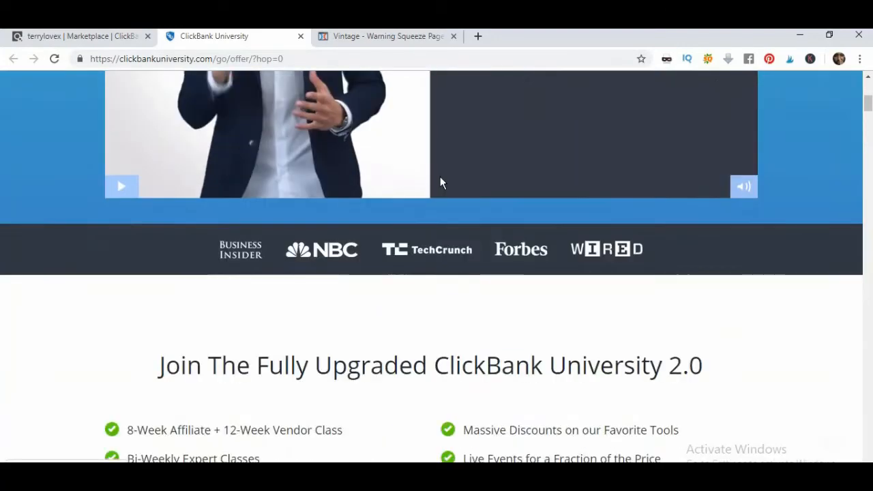
{"action": "scroll", "coordinate": [441, 179], "scroll_direction": "down", "scroll_amount": 2}
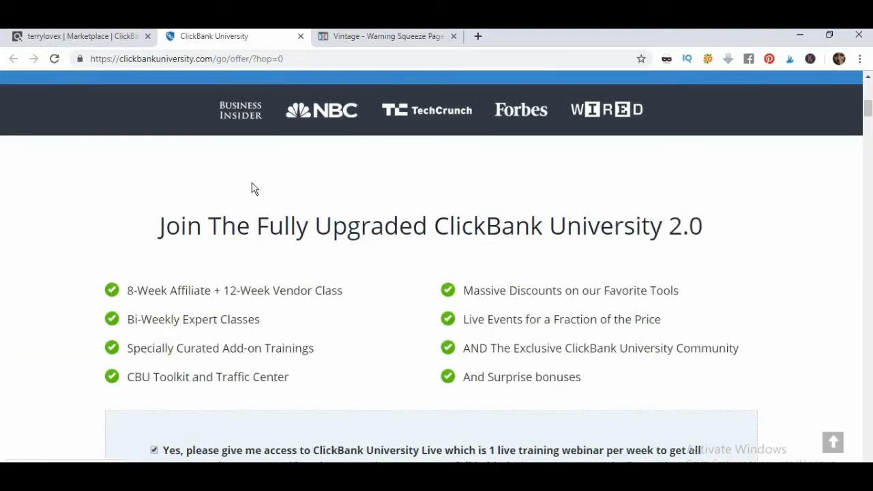
{"action": "scroll", "coordinate": [253, 188], "scroll_direction": "down", "scroll_amount": 1}
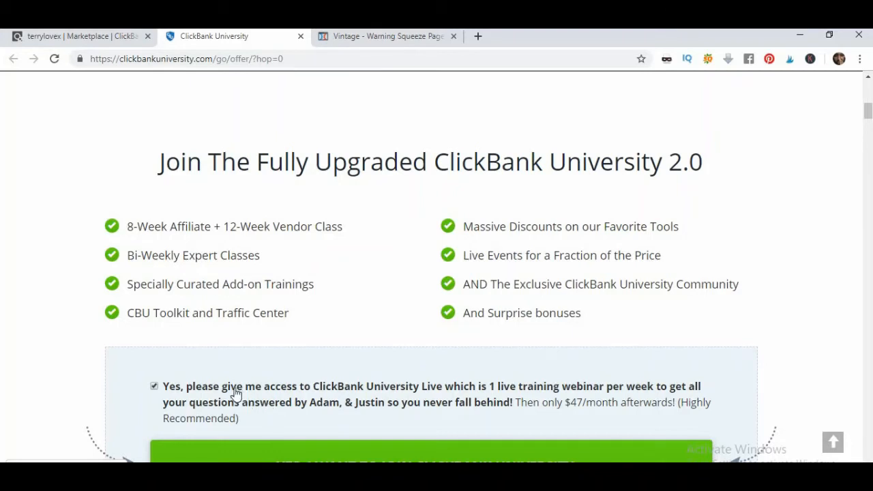
Copy the ClickBank University Live upsell checkbox text
{"action": "left_click_drag", "start_coordinate": [187, 382], "coordinate": [403, 419]}
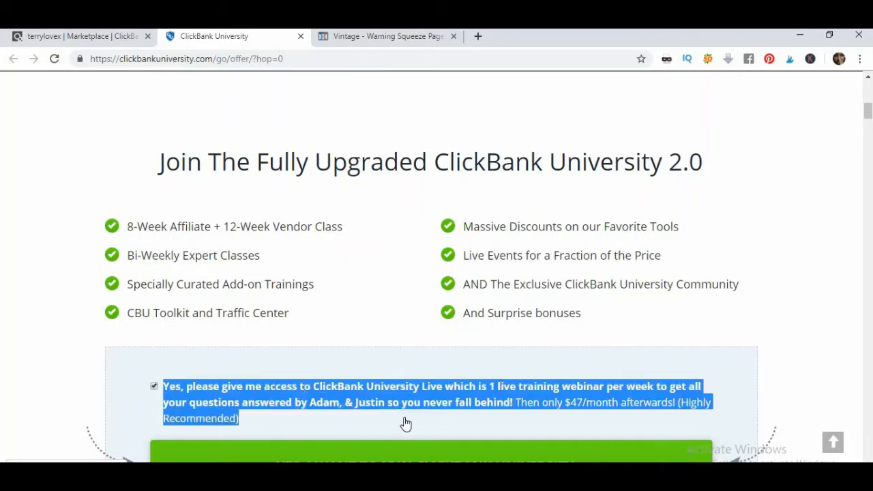
{"action": "right_click", "coordinate": [401, 410]}
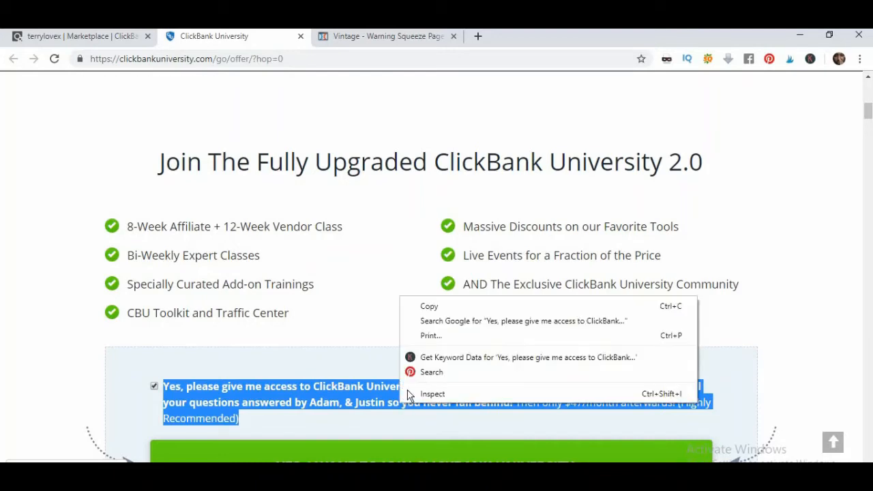
{"action": "left_click", "coordinate": [434, 309]}
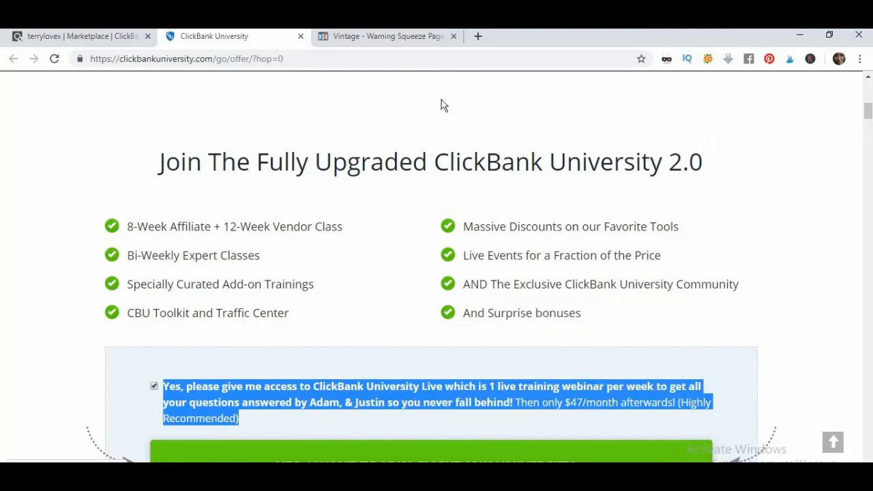
{"action": "left_click", "coordinate": [389, 36]}
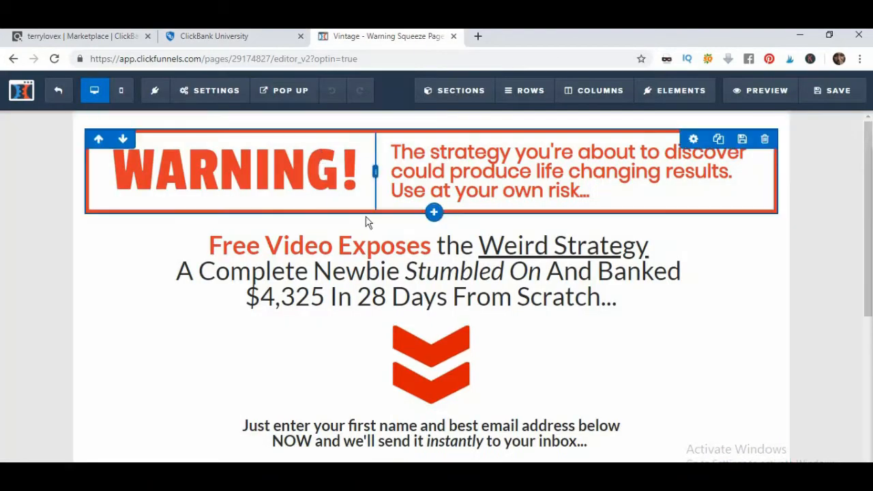
Replace the red WARNING subheadline with the pasted ClickBank University Live offer text
{"action": "left_click", "coordinate": [304, 244]}
{"action": "left_click", "coordinate": [210, 246]}
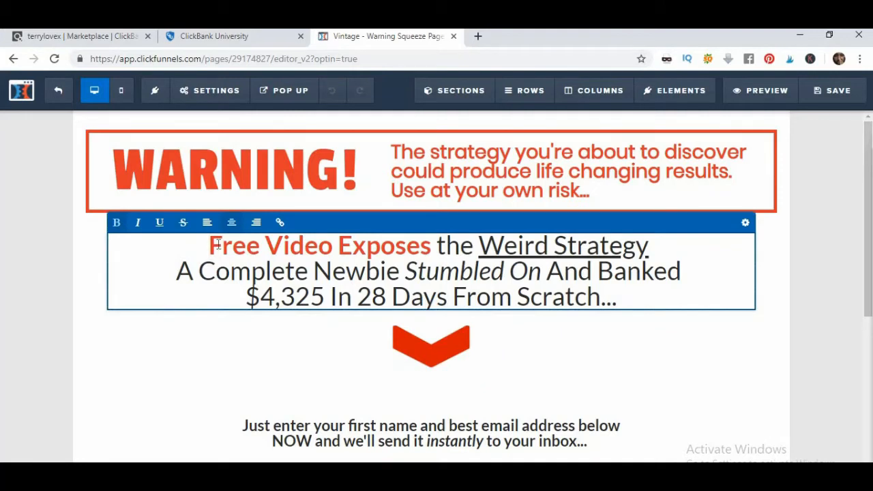
{"action": "left_click_drag", "start_coordinate": [220, 246], "coordinate": [379, 294]}
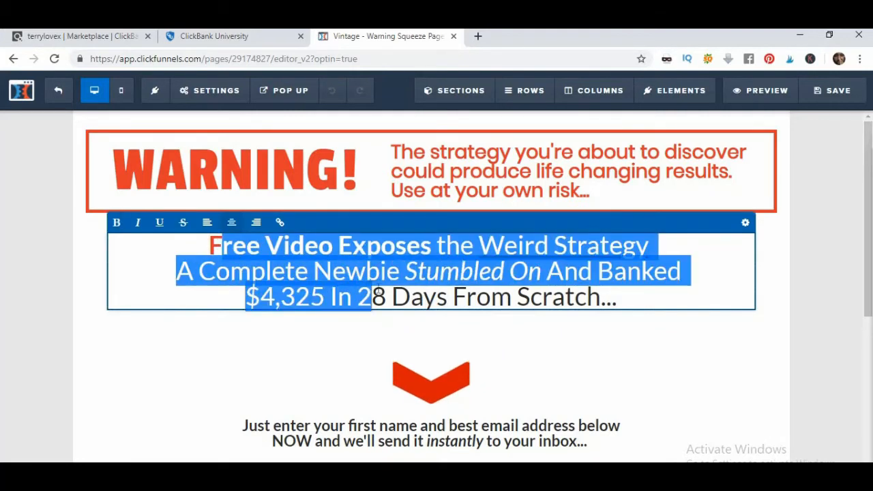
{"action": "left_click", "coordinate": [404, 152]}
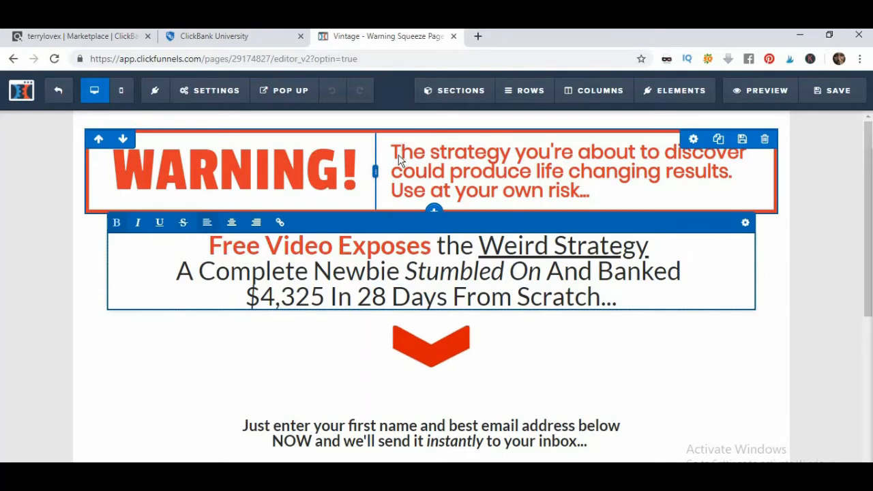
{"action": "triple_click", "coordinate": [399, 154]}
{"action": "right_click", "coordinate": [399, 153]}
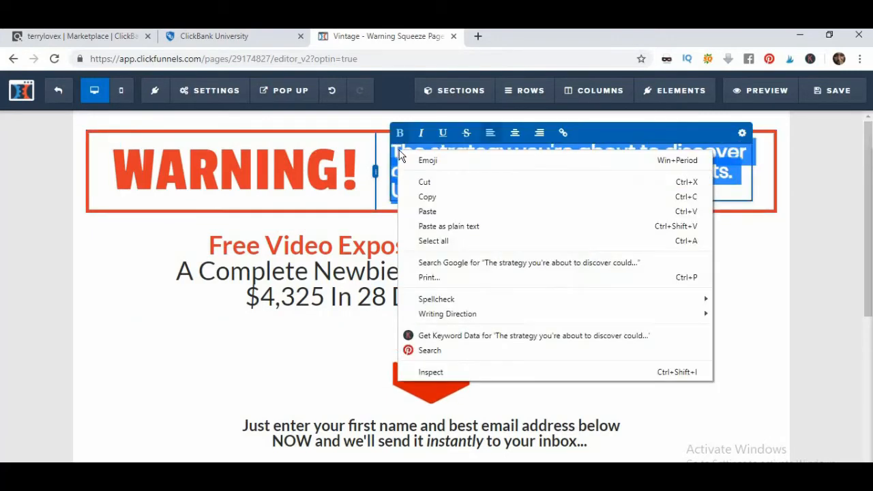
{"action": "left_click", "coordinate": [430, 211]}
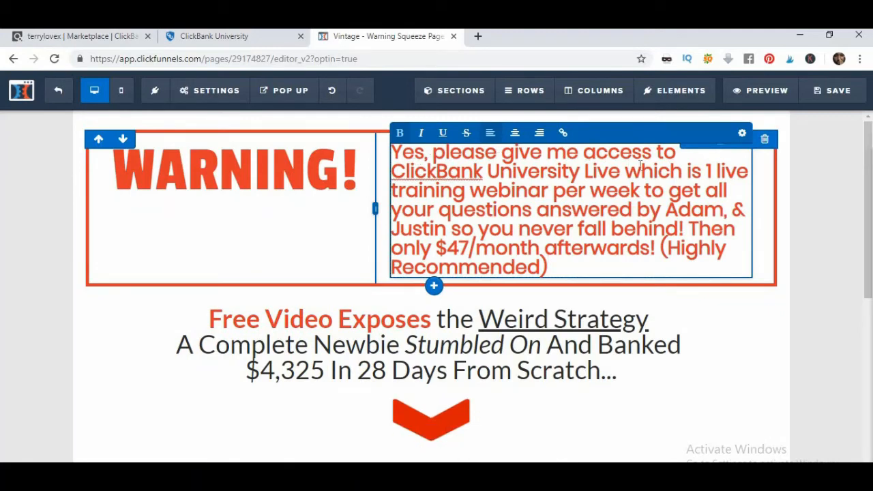
Trim the words before 'ClickBank' and the trailing price sentence, ending at 'so you never fall behind!'
{"action": "left_click", "coordinate": [393, 170]}
{"action": "key", "text": "BackSpace"}
{"action": "key", "text": "BackSpace"}
{"action": "key", "text": "BackSpace"}
{"action": "key", "text": "BackSpace"}
{"action": "key", "text": "BackSpace"}
{"action": "key", "text": "BackSpace"}
{"action": "key", "text": "BackSpace"}
{"action": "key", "text": "BackSpace"}
{"action": "key", "text": "BackSpace"}
{"action": "key", "text": "BackSpace"}
{"action": "key", "text": "BackSpace"}
{"action": "key", "text": "BackSpace"}
{"action": "key", "text": "BackSpace"}
{"action": "key", "text": "BackSpace"}
{"action": "key", "text": "BackSpace"}
{"action": "key", "text": "BackSpace"}
{"action": "key", "text": "BackSpace"}
{"action": "key", "text": "BackSpace"}
{"action": "key", "text": "BackSpace"}
{"action": "key", "text": "BackSpace"}
{"action": "key", "text": "BackSpace"}
{"action": "key", "text": "BackSpace"}
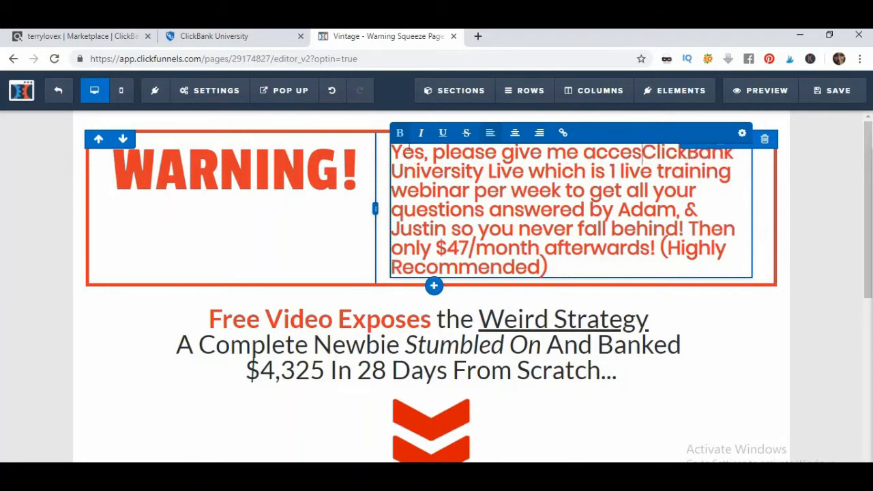
{"action": "key", "text": "BackSpace"}
{"action": "key", "text": "BackSpace"}
{"action": "key", "text": "BackSpace"}
{"action": "key", "text": "BackSpace"}
{"action": "key", "text": "BackSpace"}
{"action": "key", "text": "BackSpace"}
{"action": "key", "text": "BackSpace"}
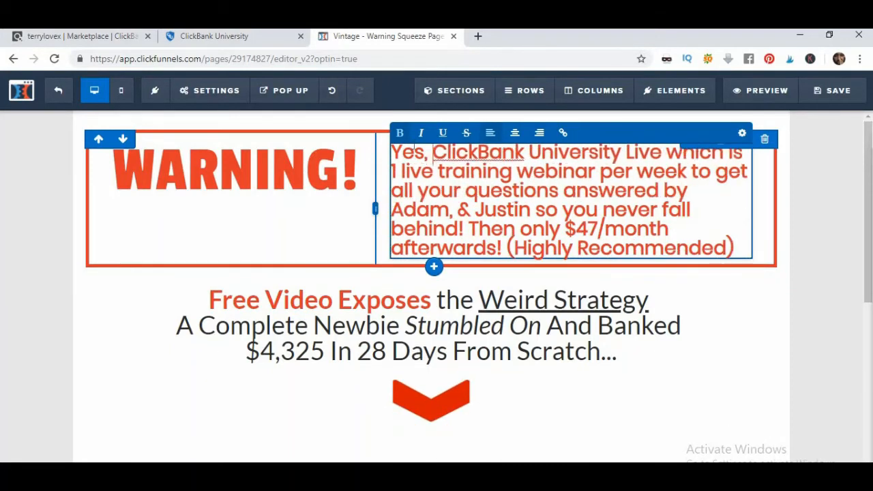
{"action": "key", "text": "BackSpace"}
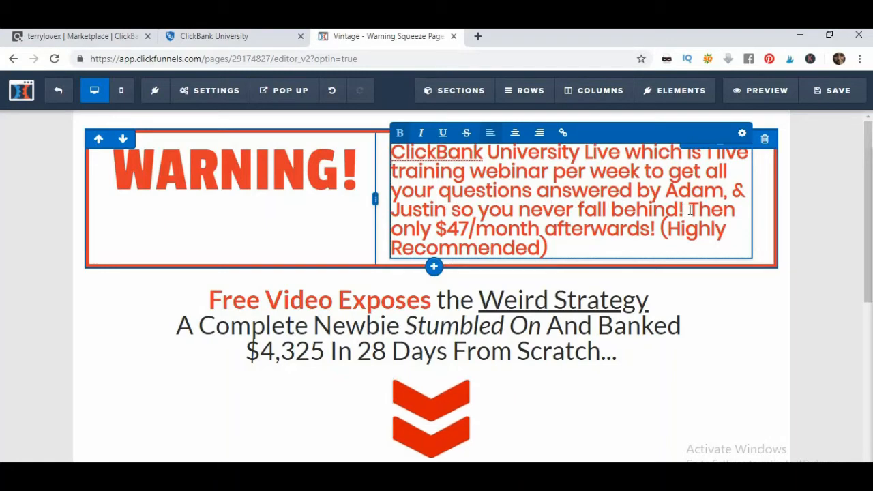
{"action": "left_click_drag", "start_coordinate": [686, 209], "coordinate": [718, 241]}
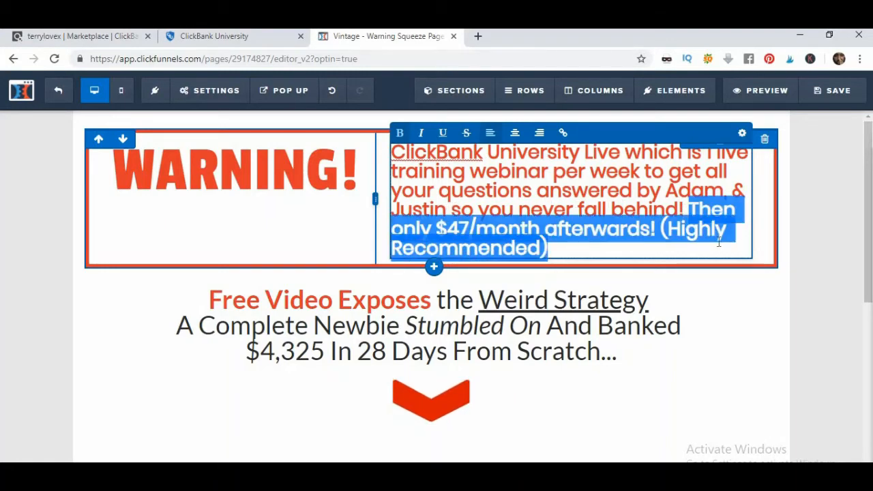
{"action": "key", "text": "BackSpace"}
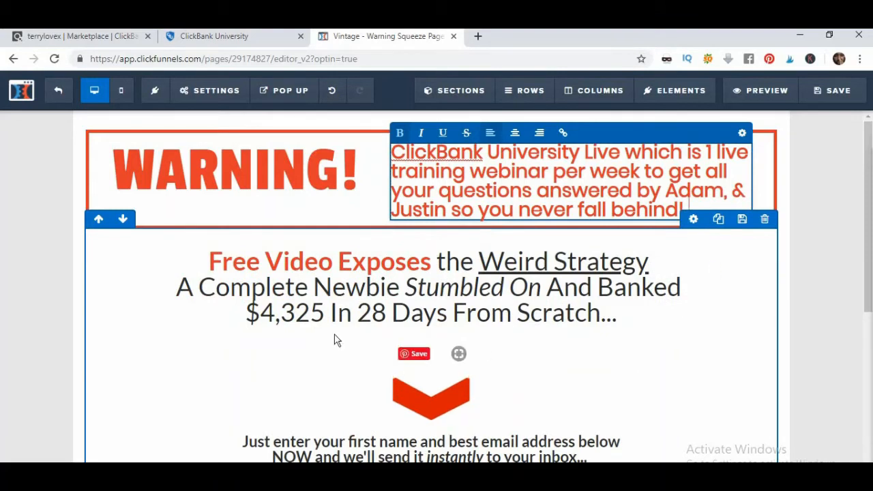
Finish editing the WARNING text and scroll down to the page footer
{"action": "left_click", "coordinate": [816, 265]}
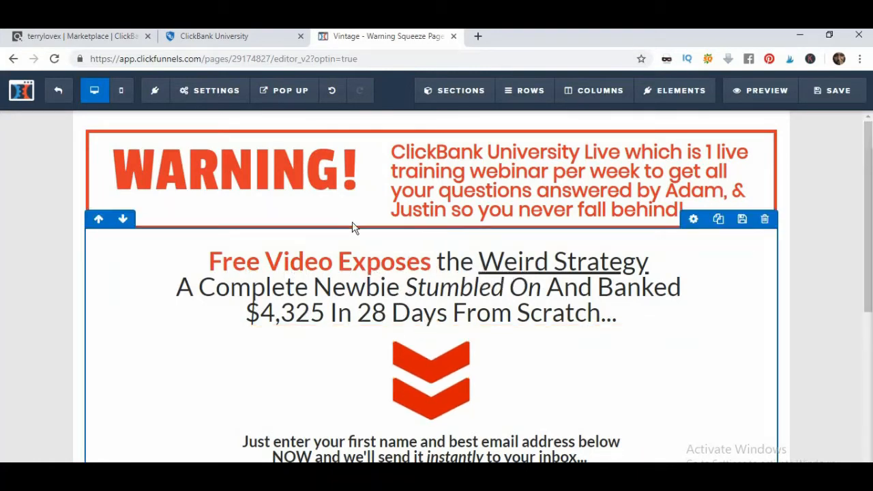
{"action": "scroll", "coordinate": [284, 277], "scroll_direction": "down", "scroll_amount": 2}
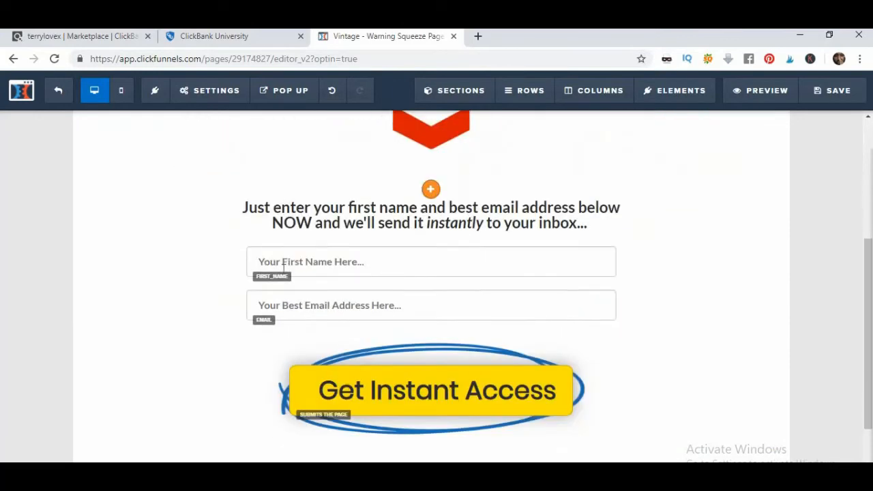
{"action": "scroll", "coordinate": [289, 269], "scroll_direction": "up", "scroll_amount": 3}
{"action": "scroll", "coordinate": [288, 269], "scroll_direction": "up", "scroll_amount": 1}
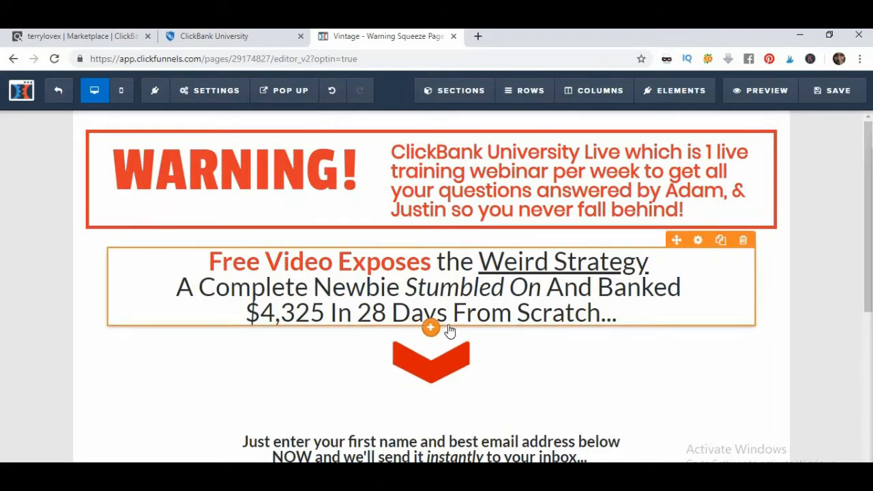
{"action": "scroll", "coordinate": [455, 328], "scroll_direction": "down", "scroll_amount": 3}
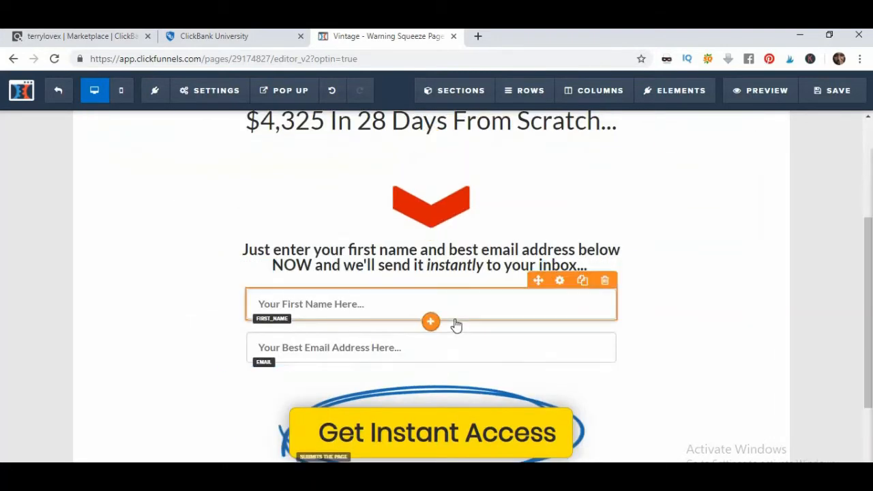
{"action": "scroll", "coordinate": [456, 324], "scroll_direction": "up", "scroll_amount": 2}
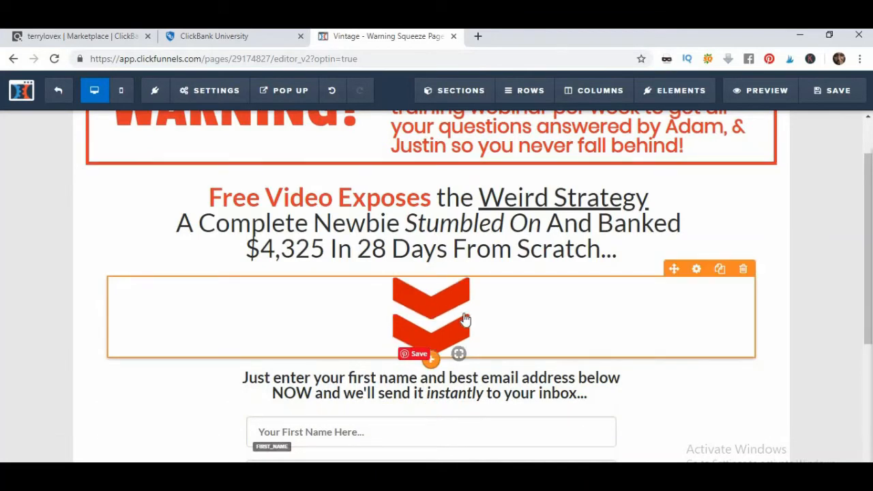
{"action": "scroll", "coordinate": [464, 319], "scroll_direction": "down", "scroll_amount": 1}
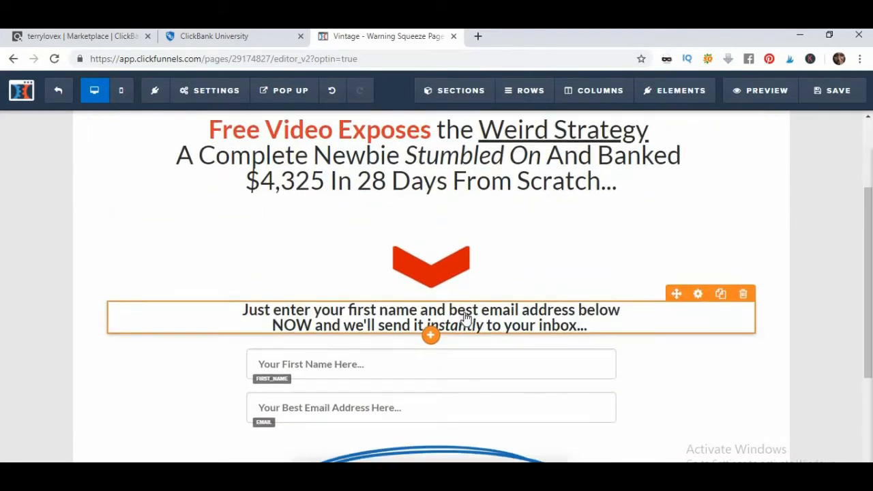
{"action": "scroll", "coordinate": [464, 318], "scroll_direction": "down", "scroll_amount": 3}
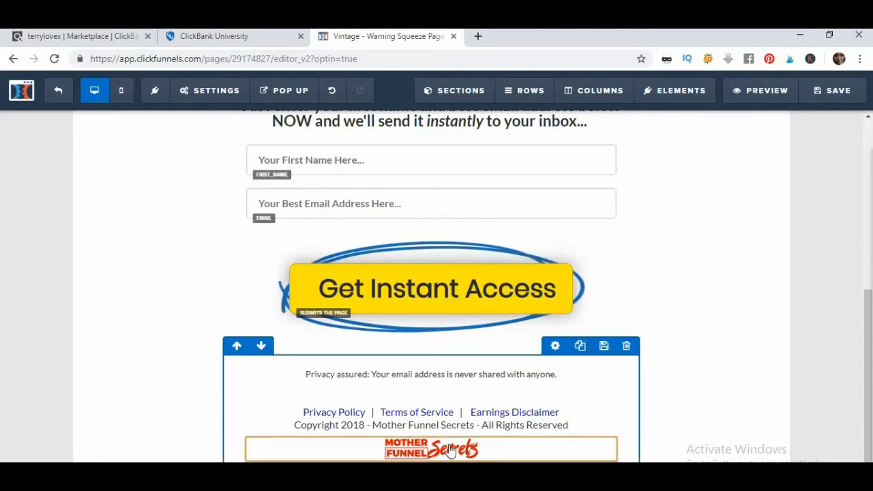
Delete the Mother Funnel Secrets footer logo and the privacy/policy links row
{"action": "left_click", "coordinate": [605, 437]}
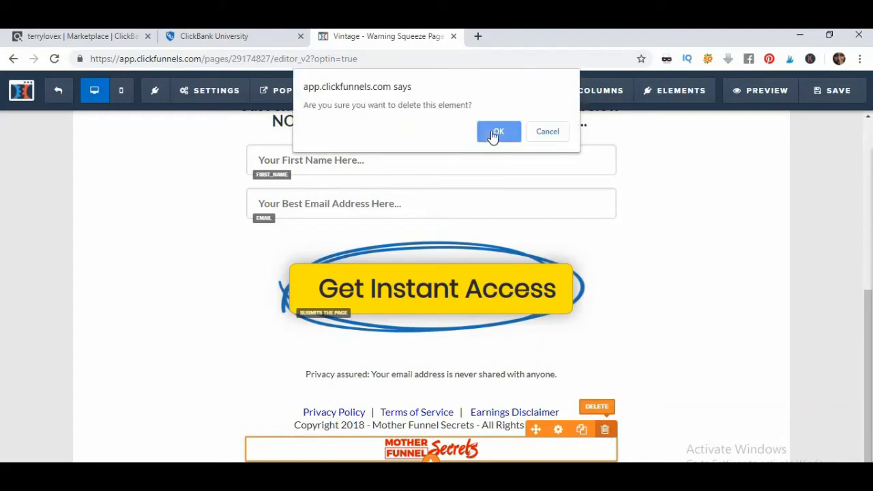
{"action": "left_click", "coordinate": [497, 131]}
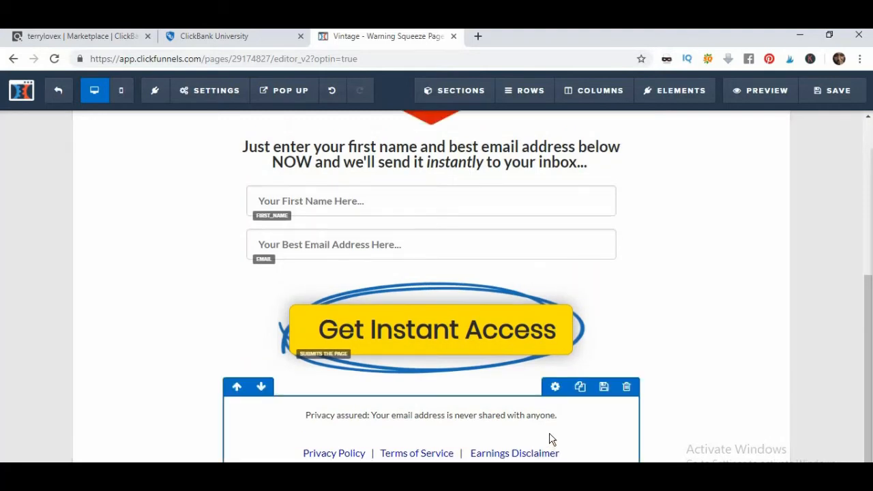
{"action": "left_click", "coordinate": [628, 389]}
{"action": "left_click", "coordinate": [498, 132]}
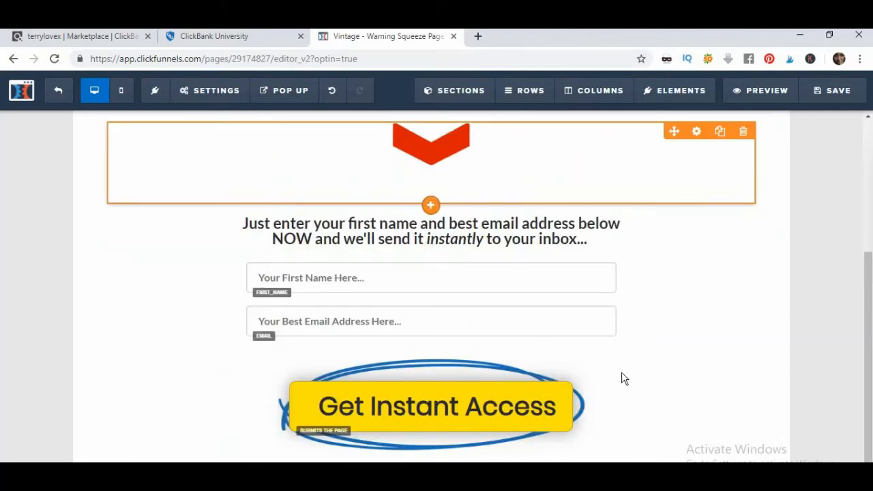
{"action": "scroll", "coordinate": [626, 368], "scroll_direction": "up", "scroll_amount": 3}
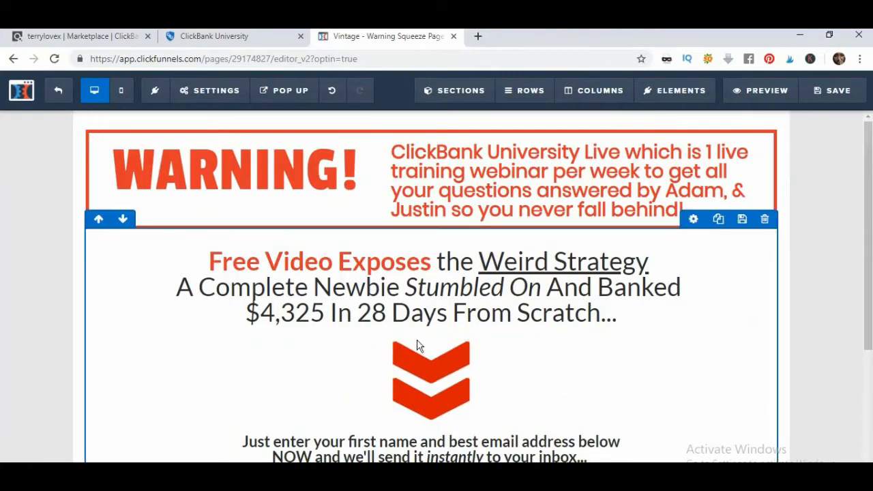
{"action": "scroll", "coordinate": [565, 353], "scroll_direction": "down", "scroll_amount": 3}
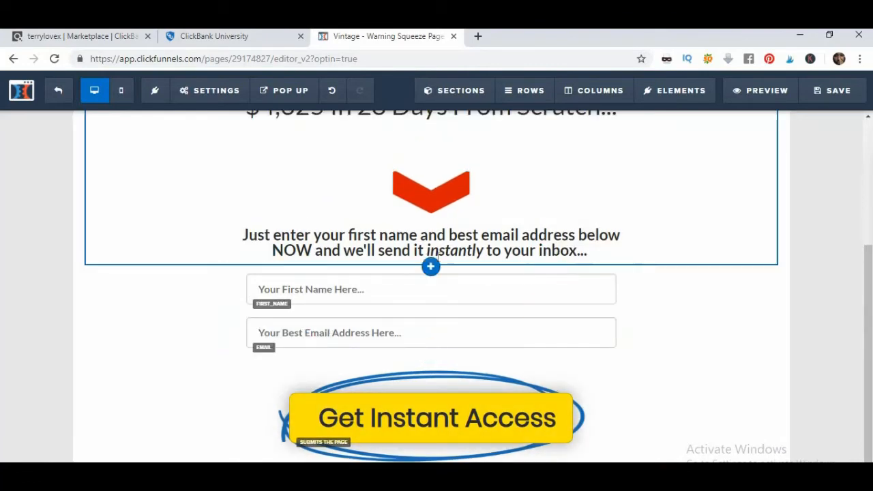
{"action": "scroll", "coordinate": [347, 331], "scroll_direction": "up", "scroll_amount": 3}
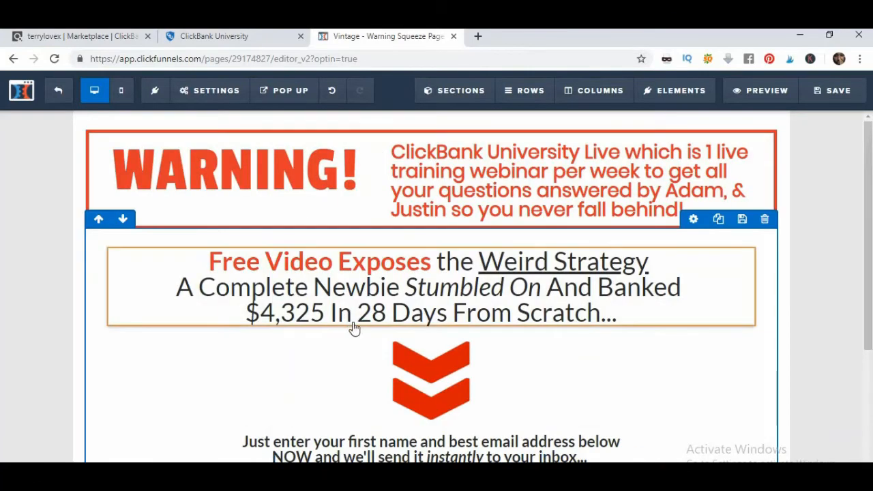
{"action": "left_click", "coordinate": [195, 42]}
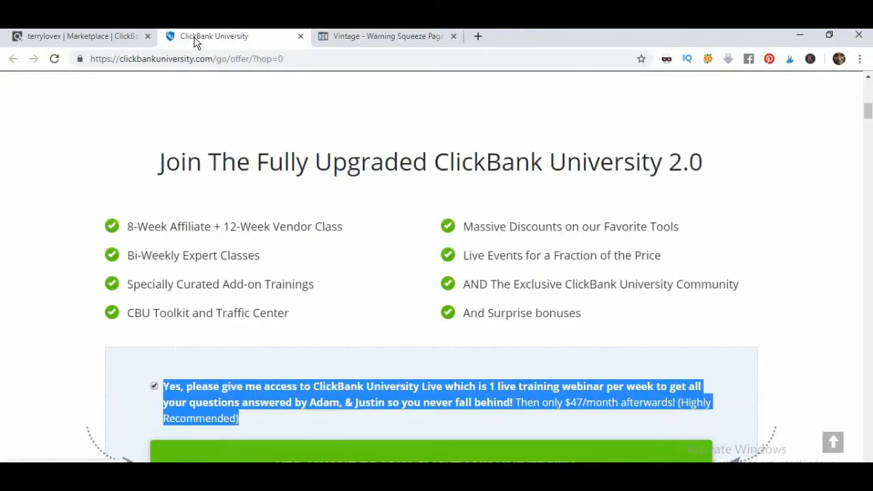
Generate a CB University HopLink with tracking ID 'youtube' and copy it
{"action": "left_click", "coordinate": [102, 42]}
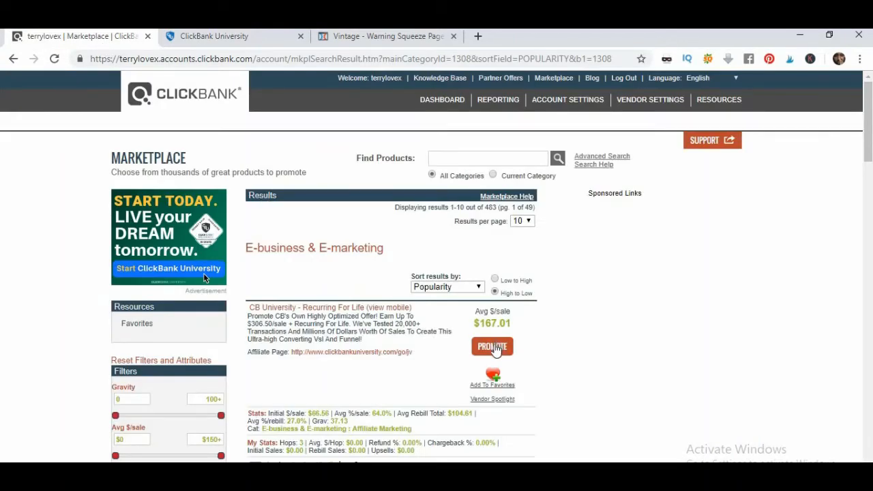
{"action": "left_click", "coordinate": [494, 346]}
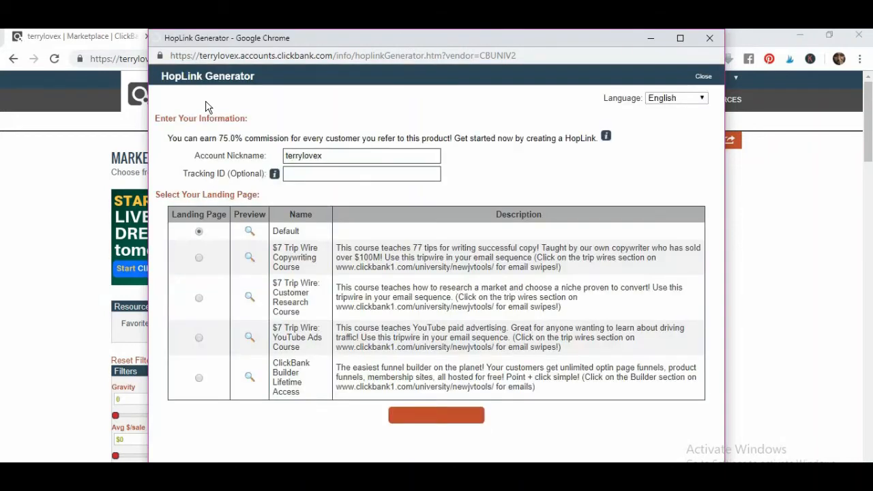
{"action": "left_click", "coordinate": [300, 175]}
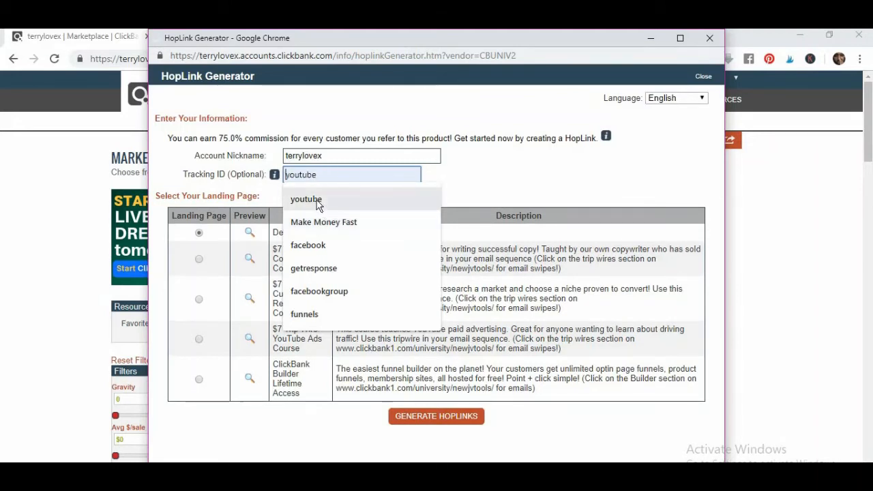
{"action": "left_click", "coordinate": [317, 203]}
{"action": "left_click", "coordinate": [431, 423]}
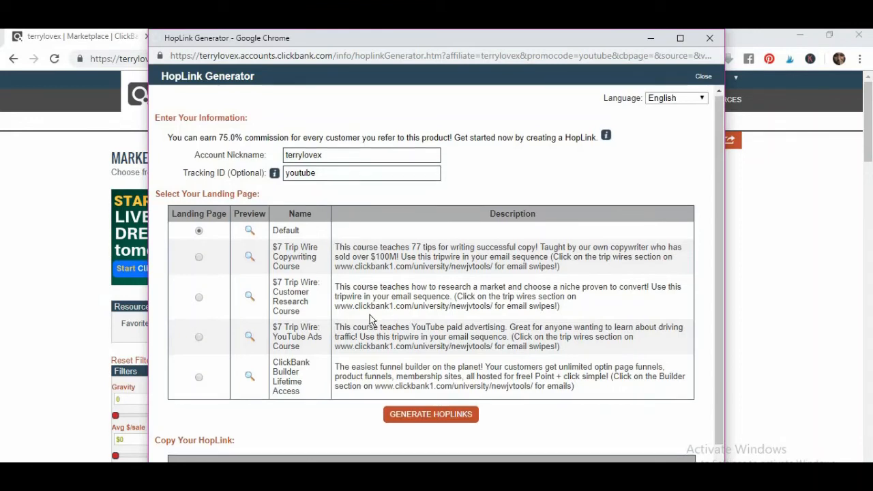
{"action": "scroll", "coordinate": [371, 319], "scroll_direction": "down", "scroll_amount": 1}
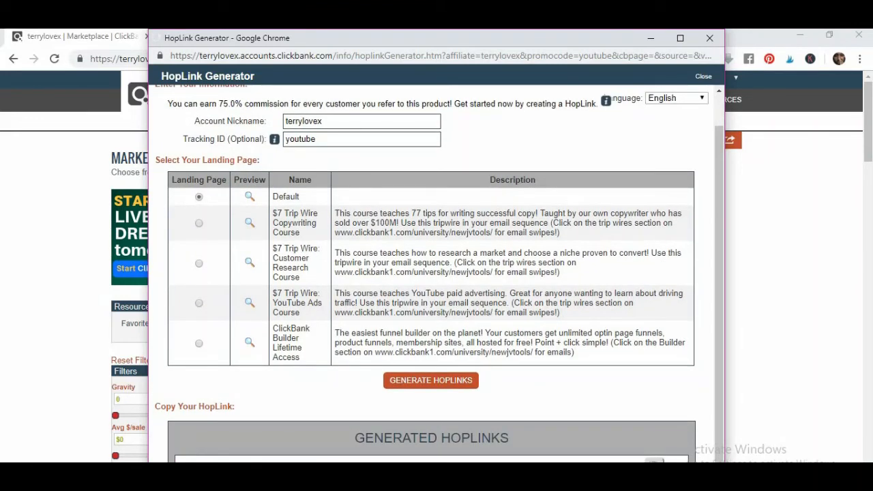
{"action": "left_click", "coordinate": [655, 461]}
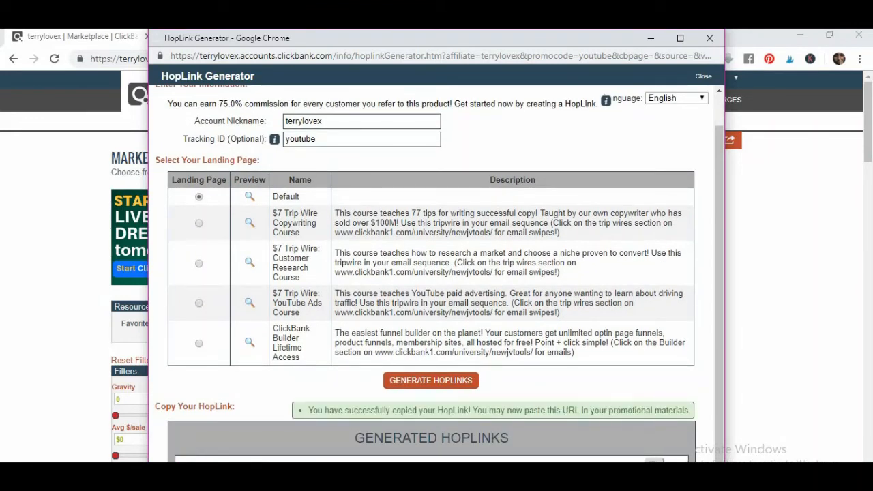
{"action": "left_click", "coordinate": [650, 38]}
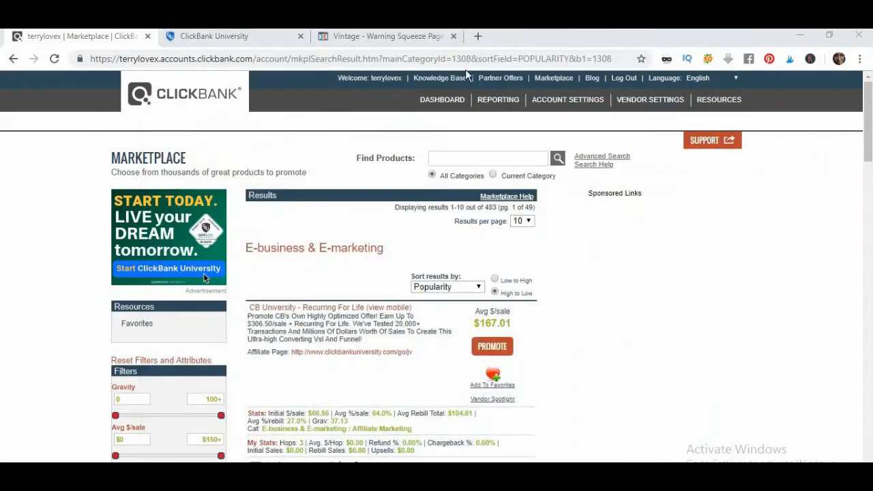
Open the squeeze page's General Settings, showing the placeholder On Submit Go To URL
{"action": "left_click", "coordinate": [350, 39]}
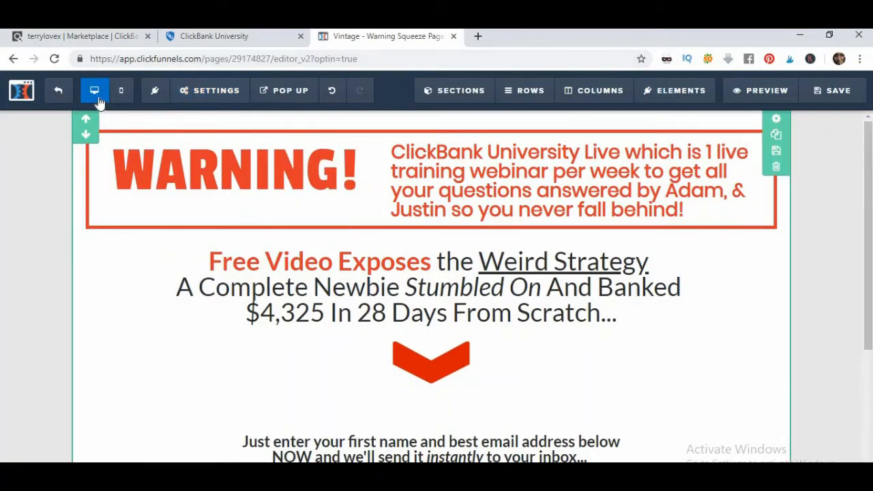
{"action": "left_click", "coordinate": [185, 91]}
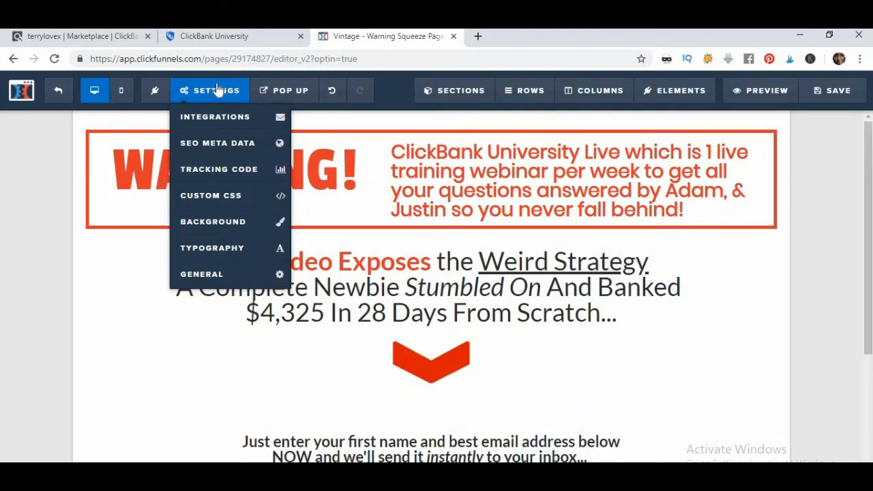
{"action": "left_click", "coordinate": [217, 280]}
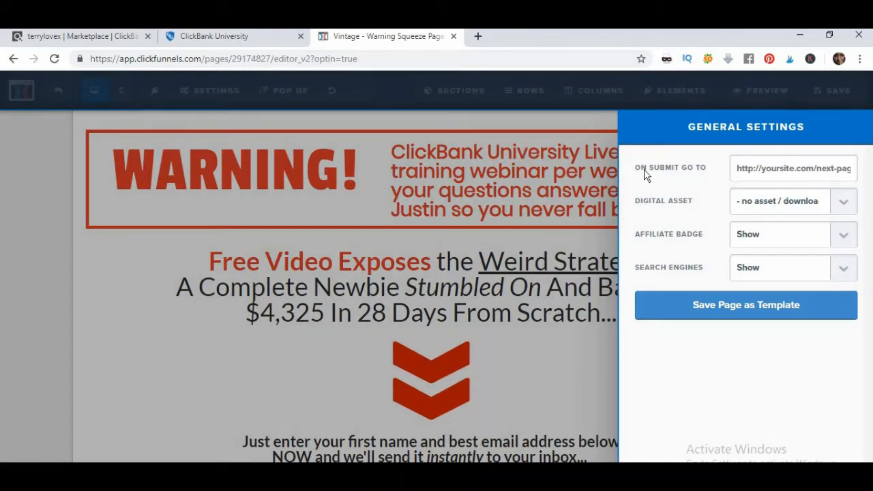
Paste the ClickBank hoplink with tid=YOUTUBE as the on-submit destination, verify it, and close General Settings
{"action": "left_click", "coordinate": [782, 172]}
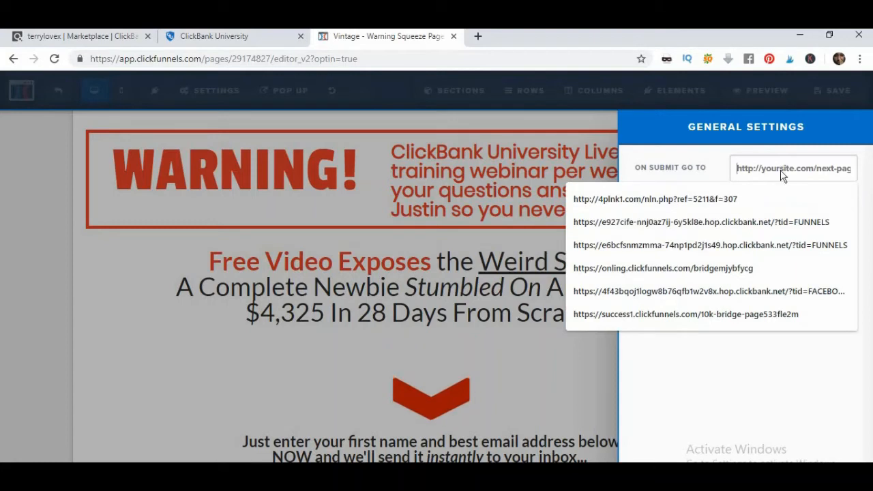
{"action": "right_click", "coordinate": [782, 173]}
{"action": "left_click", "coordinate": [761, 268]}
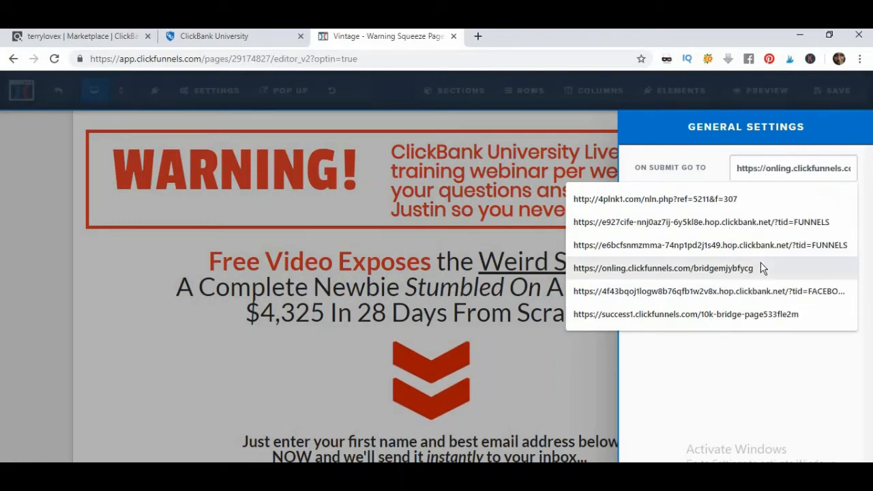
{"action": "left_click", "coordinate": [762, 170]}
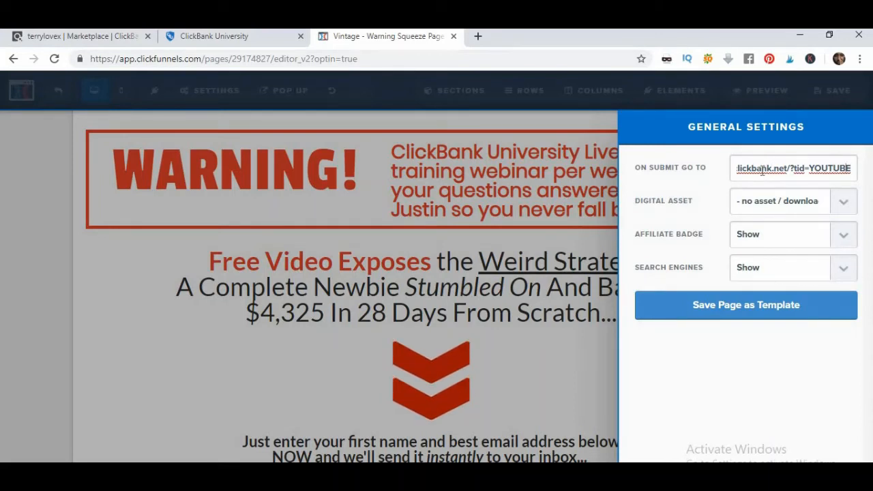
{"action": "key", "text": "Left"}
{"action": "key", "text": "Left"}
{"action": "key", "text": "Left"}
{"action": "key", "text": "Left"}
{"action": "key", "text": "Left"}
{"action": "key", "text": "Left"}
{"action": "key", "text": "Left"}
{"action": "key", "text": "Left"}
{"action": "key", "text": "Left"}
{"action": "key", "text": "Left"}
{"action": "key", "text": "Left"}
{"action": "key", "text": "Left"}
{"action": "key", "text": "Left"}
{"action": "key", "text": "Left"}
{"action": "key", "text": "Left"}
{"action": "key", "text": "Left"}
{"action": "key", "text": "Left"}
{"action": "key", "text": "Left"}
{"action": "key", "text": "Left"}
{"action": "key", "text": "Left"}
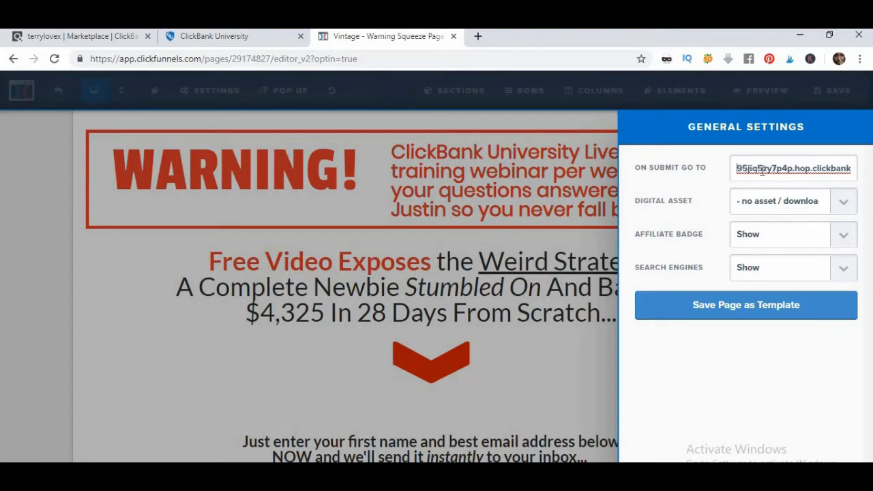
{"action": "key", "text": "Left"}
{"action": "key", "text": "Left"}
{"action": "key", "text": "Left"}
{"action": "key", "text": "Left"}
{"action": "key", "text": "Left"}
{"action": "key", "text": "Left"}
{"action": "key", "text": "Left"}
{"action": "key", "text": "Left"}
{"action": "key", "text": "Left"}
{"action": "key", "text": "Left"}
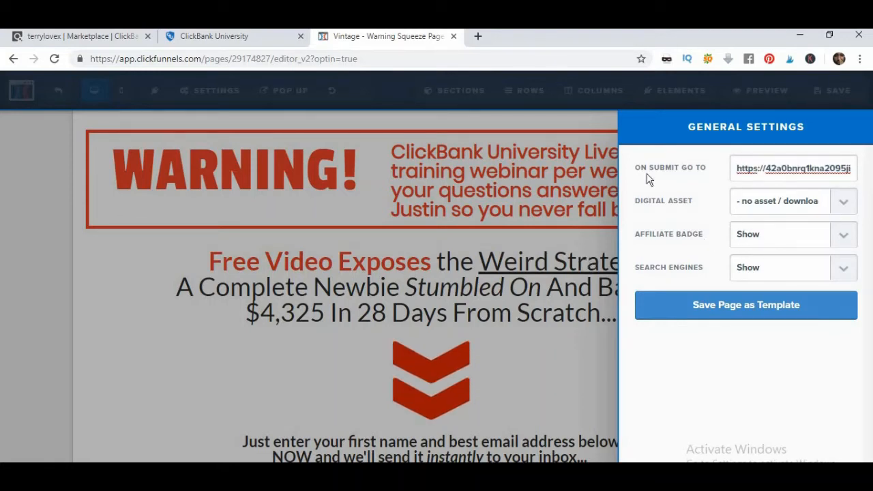
{"action": "left_click", "coordinate": [111, 305]}
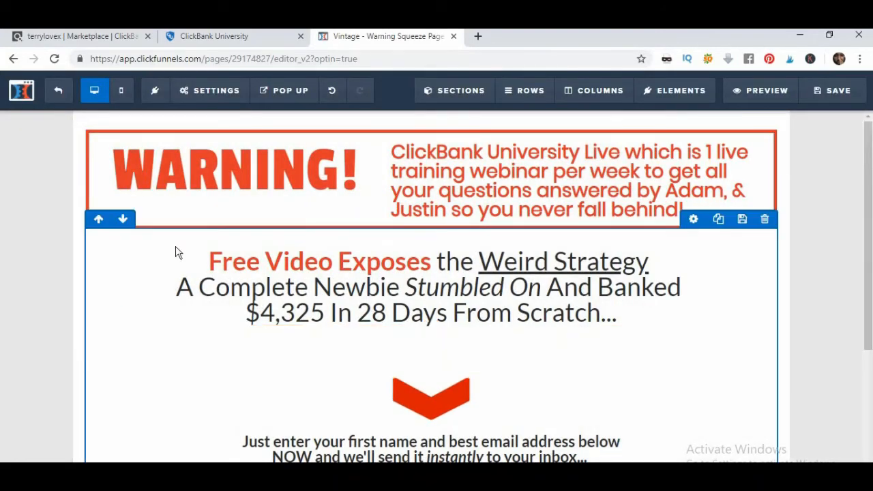
Save the squeeze page, exit to the Optin step overview, and preview the page in a new tab
{"action": "left_click", "coordinate": [847, 94]}
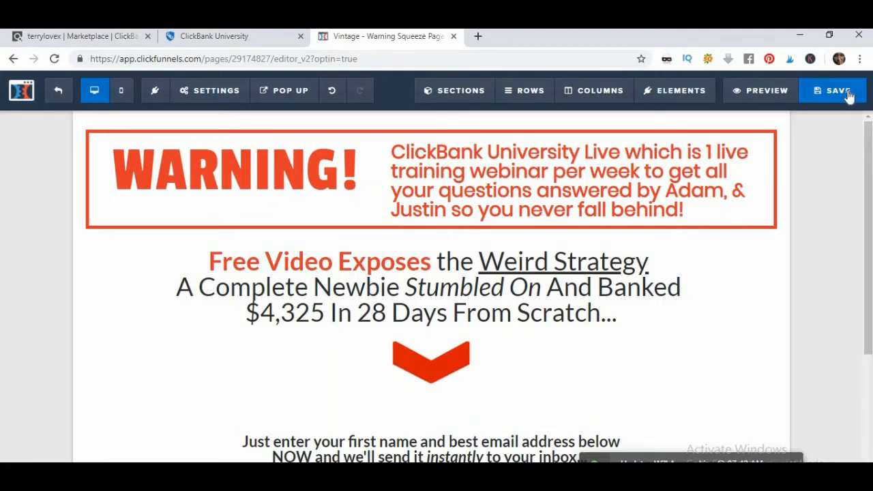
{"action": "left_click", "coordinate": [55, 91]}
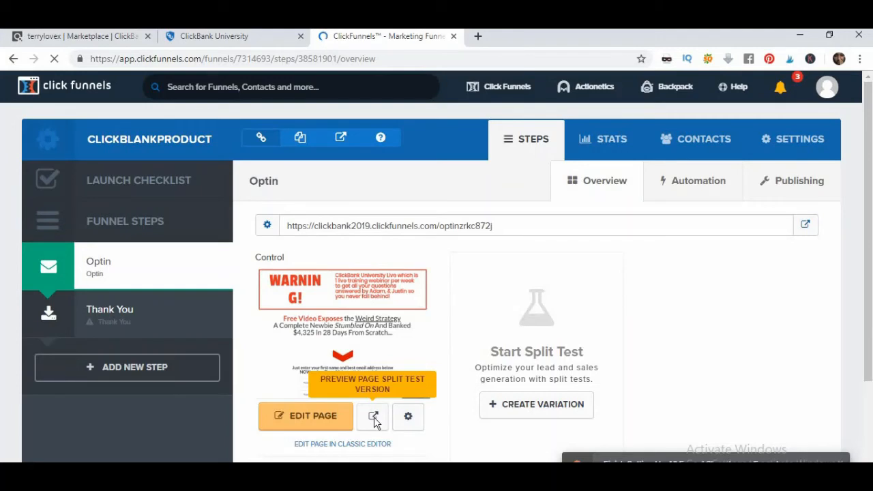
{"action": "left_click", "coordinate": [374, 419]}
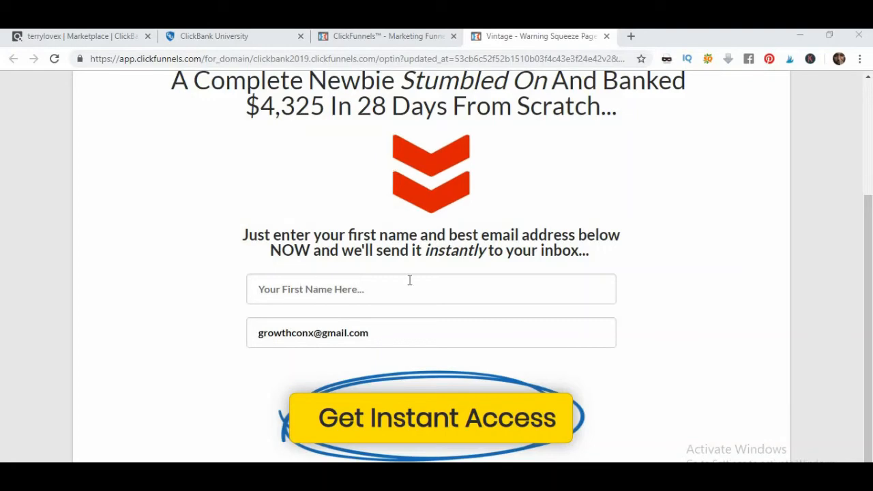
Check the ClickBank Marketplace, ClickBank University and preview tabs, ending on the CLICKBLANKPRODUCT Optin overview
{"action": "scroll", "coordinate": [146, 204], "scroll_direction": "up", "scroll_amount": 3}
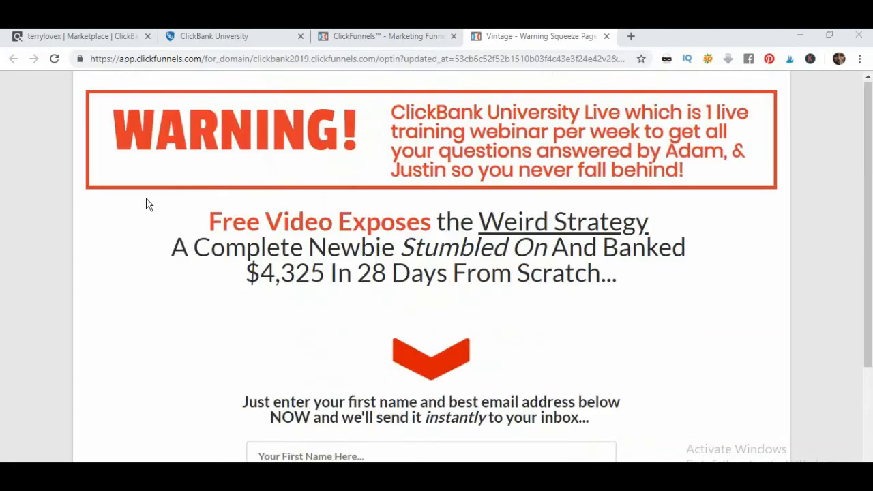
{"action": "left_click", "coordinate": [60, 37]}
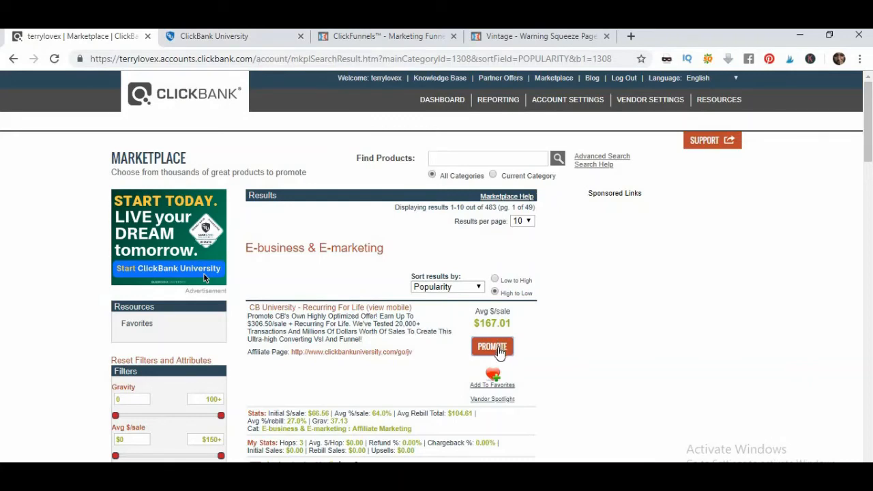
{"action": "left_click", "coordinate": [195, 38]}
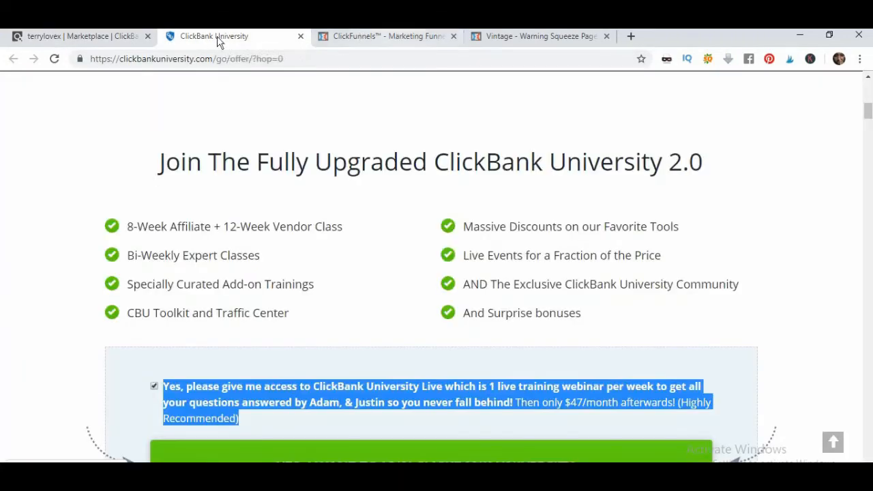
{"action": "left_click", "coordinate": [373, 38]}
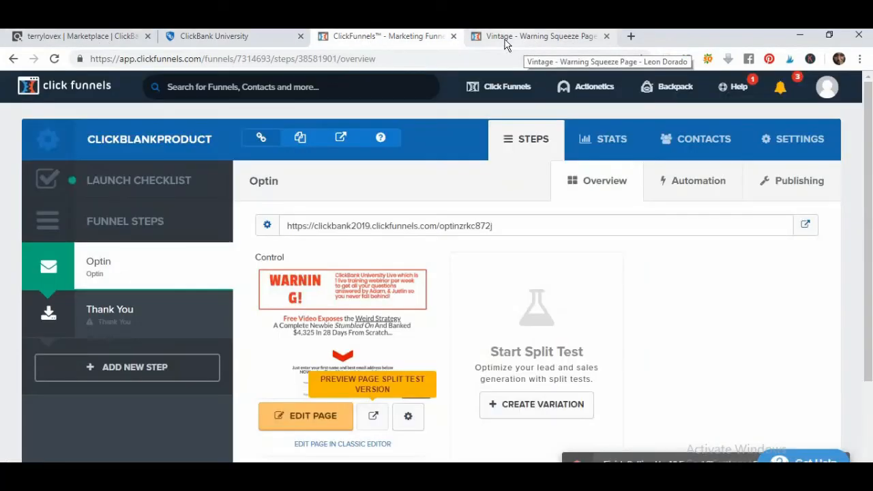
{"action": "left_click", "coordinate": [505, 38]}
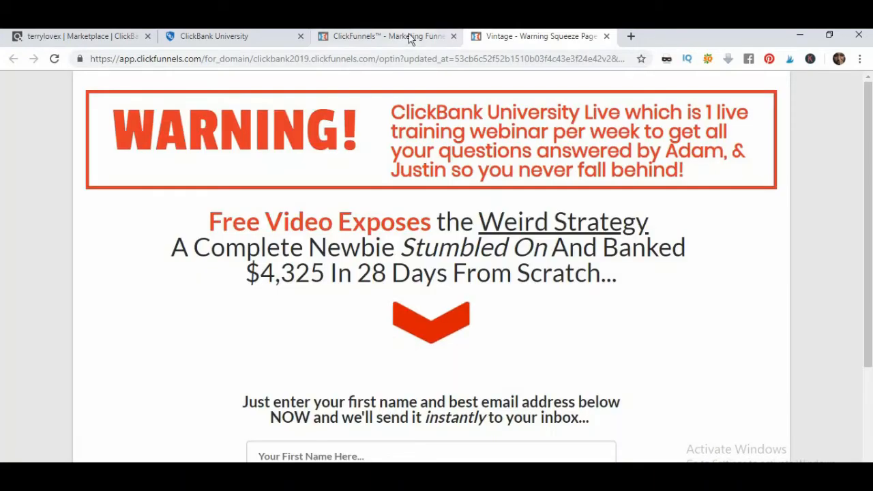
{"action": "left_click", "coordinate": [409, 36]}
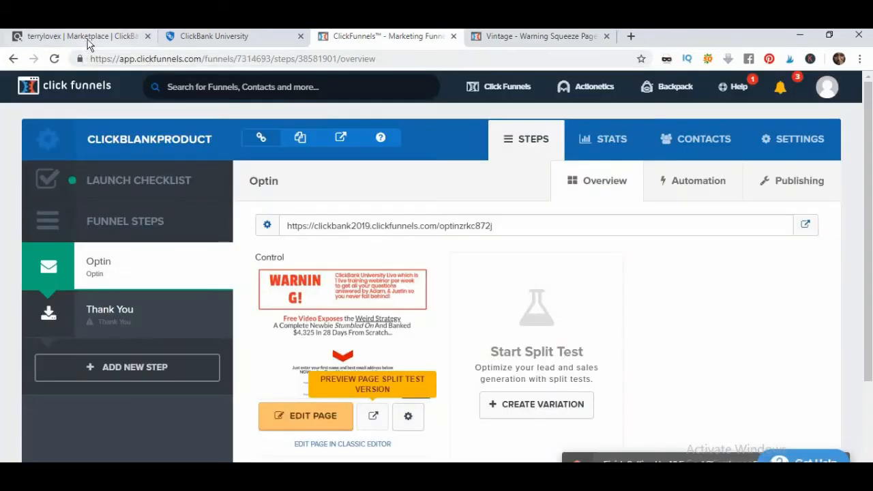
{"action": "left_click", "coordinate": [82, 38]}
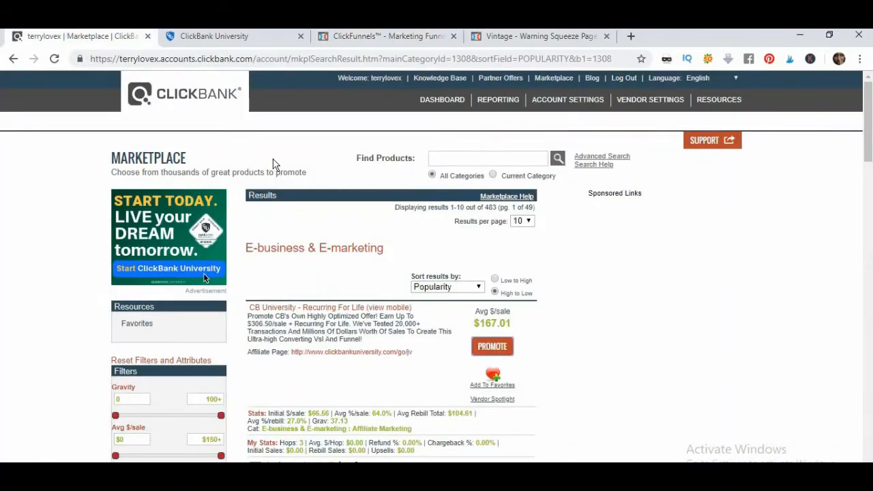
{"action": "left_click", "coordinate": [400, 43]}
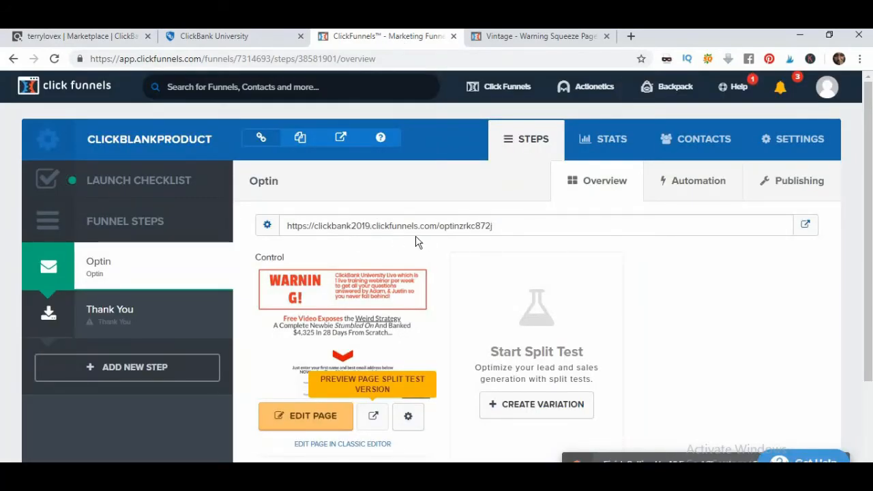
In the preview, autofill the form with a saved first name and email, then submit via Get Instant Access
{"action": "left_click", "coordinate": [522, 40]}
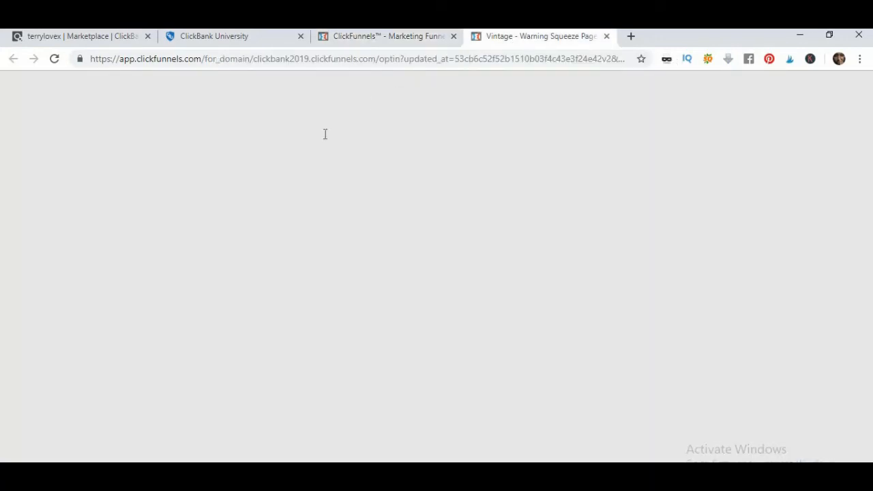
{"action": "scroll", "coordinate": [336, 201], "scroll_direction": "down", "scroll_amount": 3}
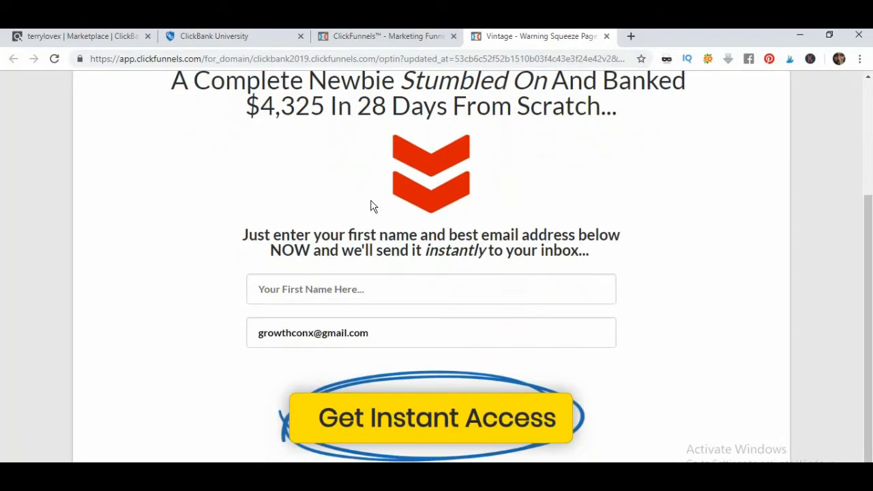
{"action": "left_click", "coordinate": [326, 286]}
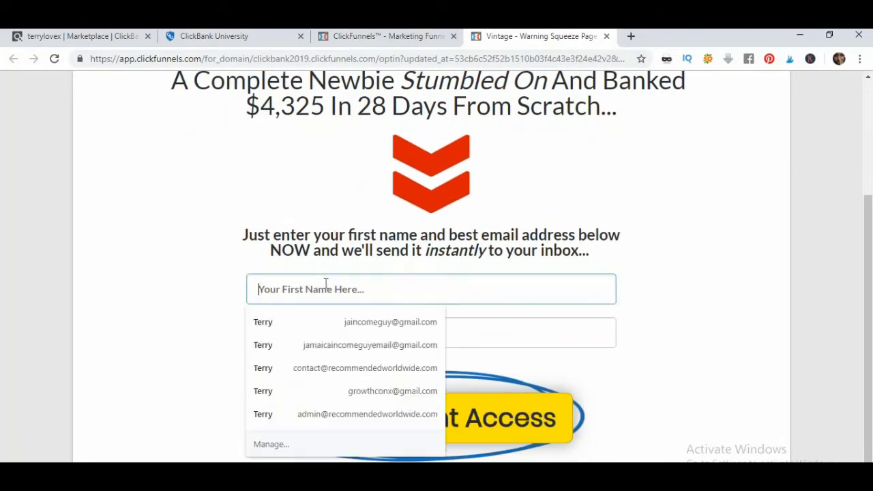
{"action": "left_click", "coordinate": [296, 316]}
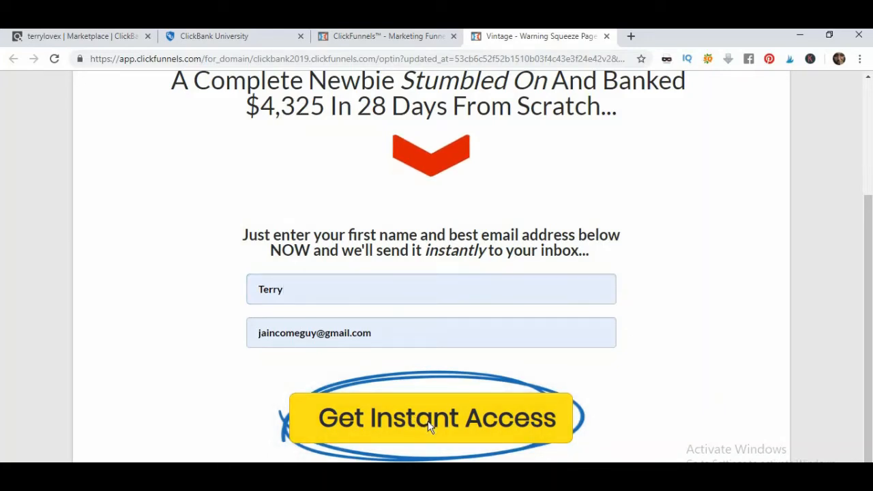
{"action": "left_click", "coordinate": [429, 427]}
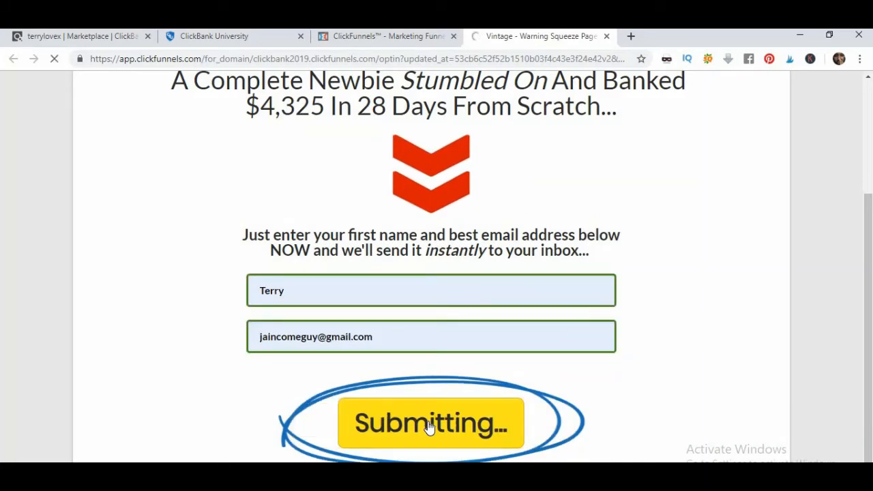